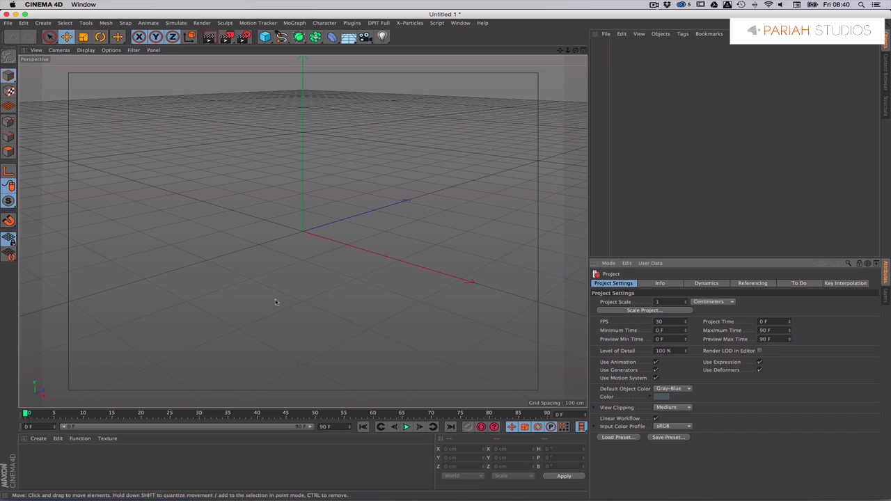
# Step: Load the X-Particles object palette, then move it and stretch it into a single long row of icons
pyautogui.click(415, 25)
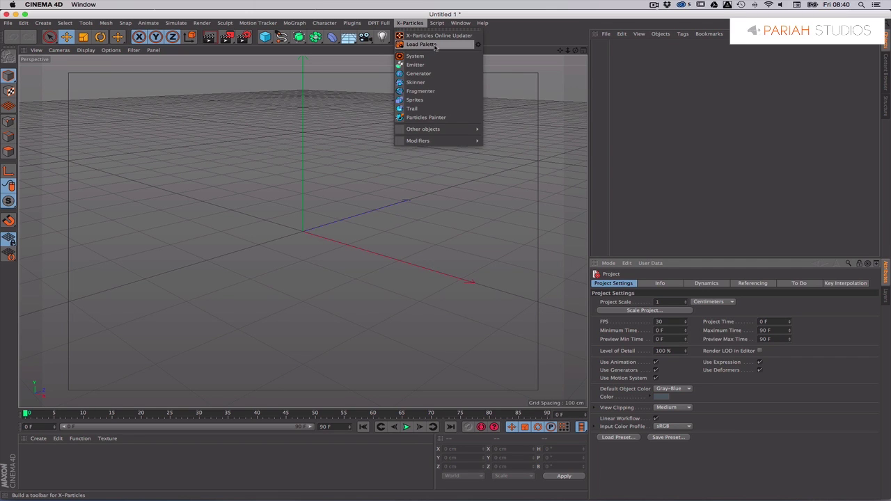
pyautogui.click(435, 46)
pyautogui.moveTo(82, 47); pyautogui.dragTo(230, 79)
pyautogui.moveTo(239, 112); pyautogui.dragTo(769, 125)
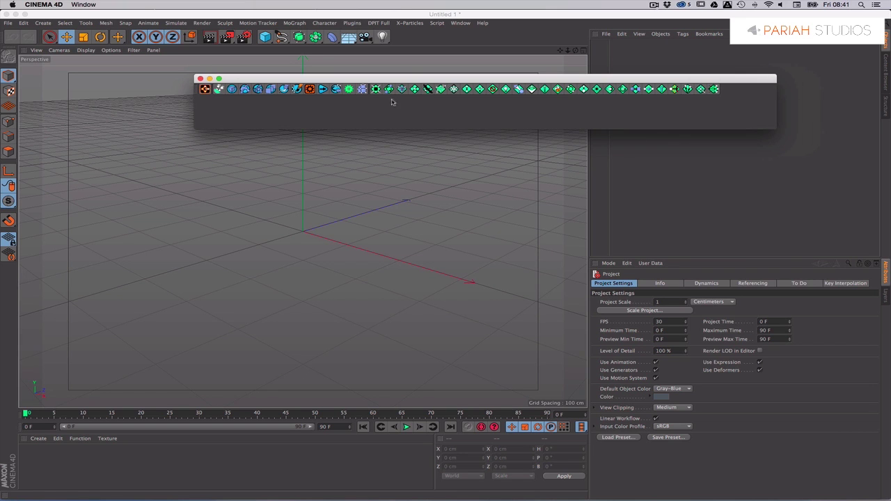
pyautogui.moveTo(299, 78); pyautogui.dragTo(497, 238)
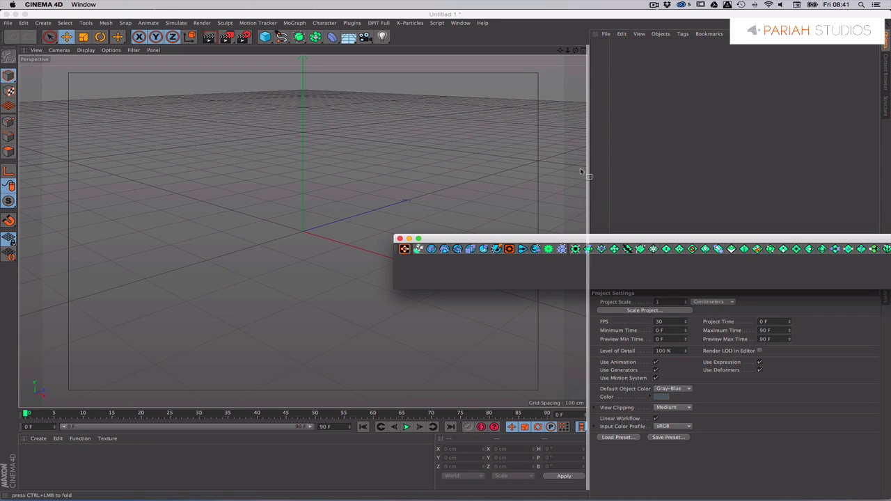
# Step: Dock the X-Particles palette beside the viewport with text labels shown, then fold and unfold it
pyautogui.moveTo(580, 172); pyautogui.dragTo(582, 172)
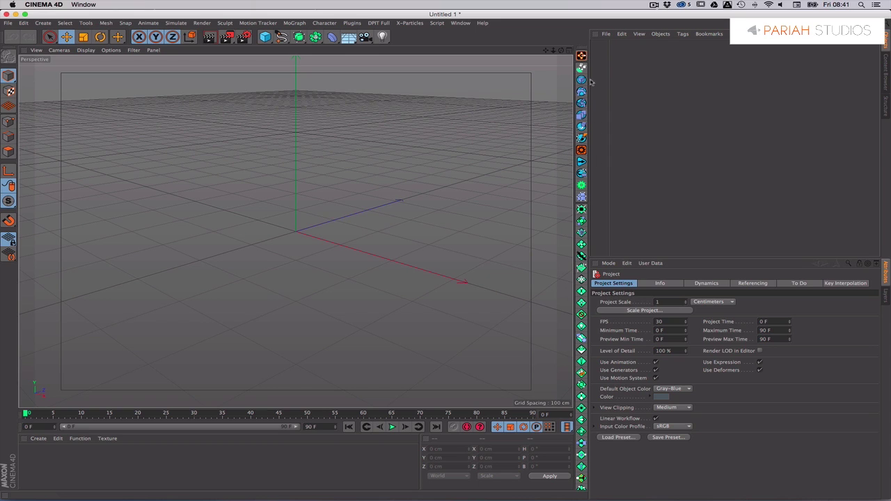
pyautogui.rightClick(582, 186)
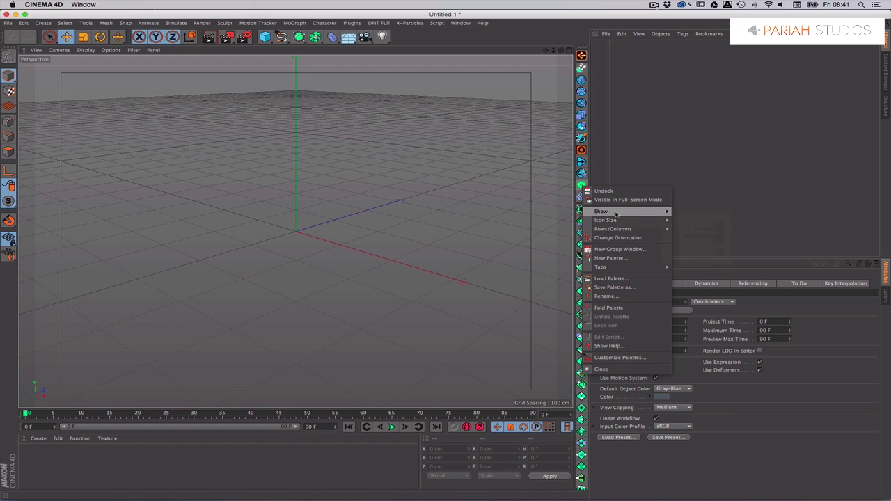
pyautogui.moveTo(617, 212)
pyautogui.click(702, 222)
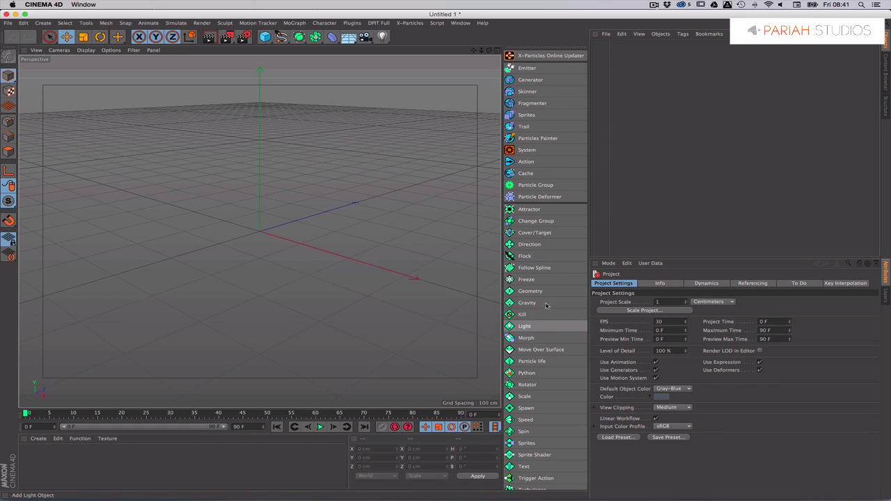
pyautogui.keyDown('ctrl'); pyautogui.click(561, 49); pyautogui.keyUp('ctrl')
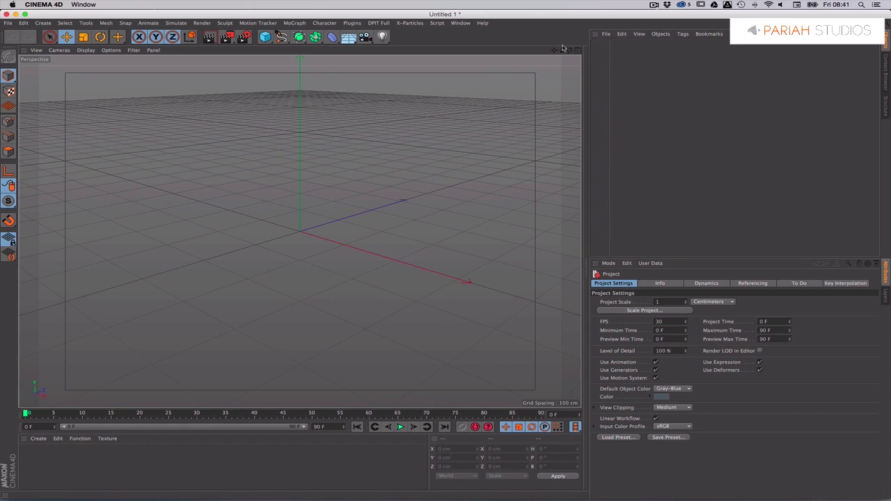
pyautogui.click(586, 142)
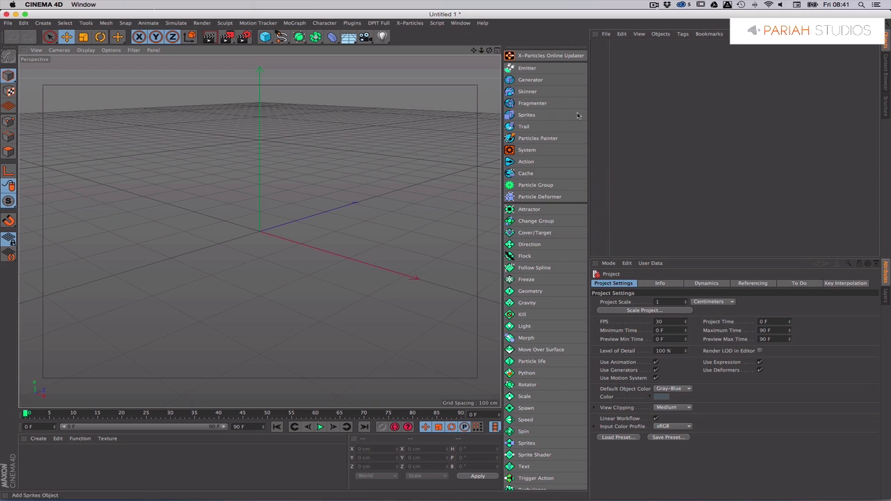
pyautogui.click(460, 23)
pyautogui.moveTo(488, 35)
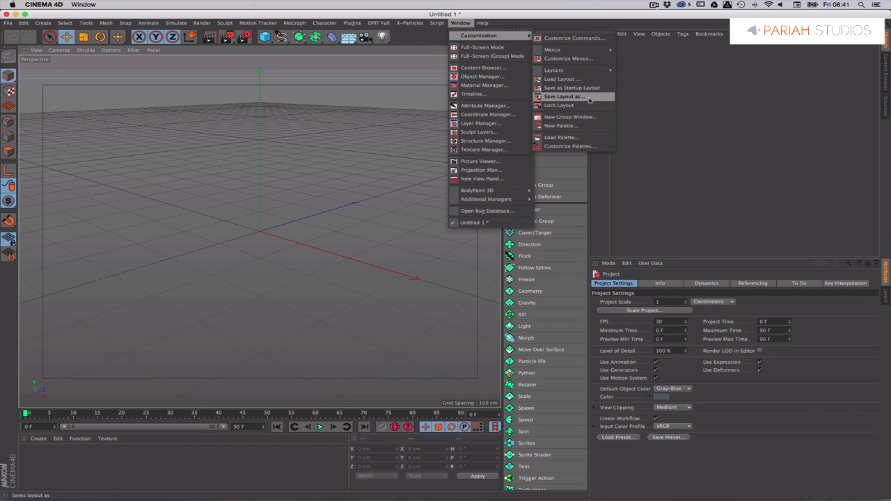
pyautogui.click(730, 157)
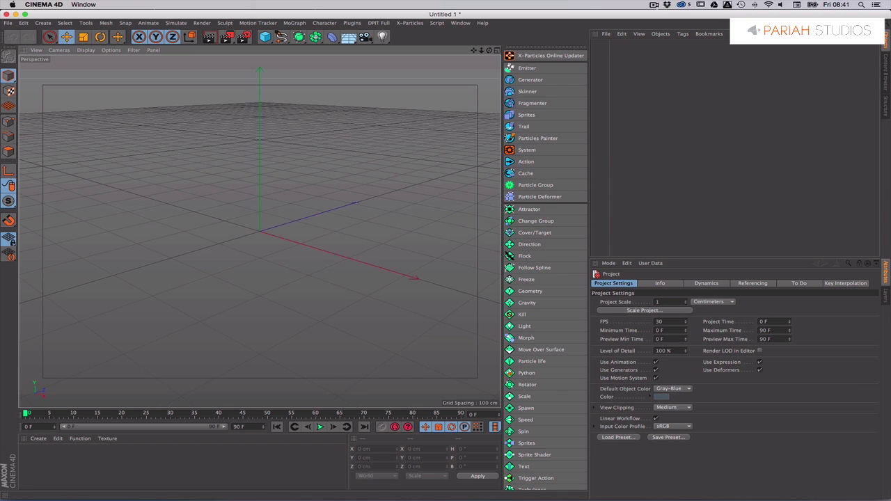
pyautogui.click(849, 23)
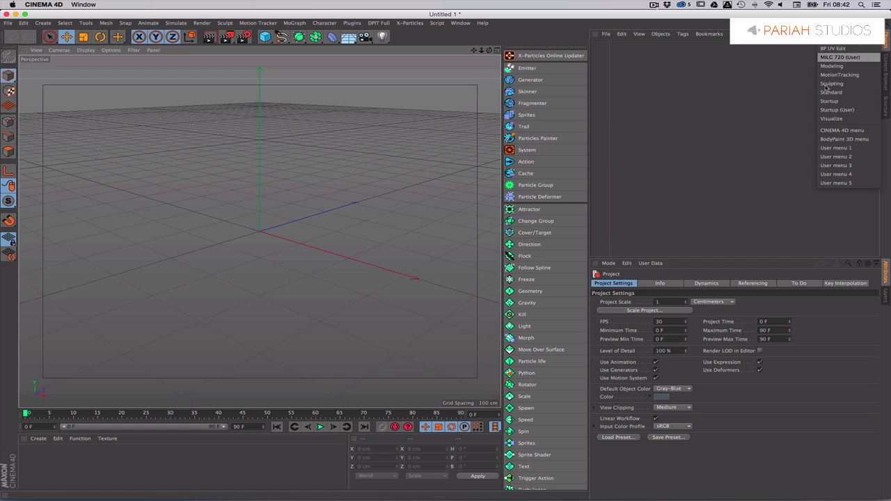
pyautogui.click(730, 133)
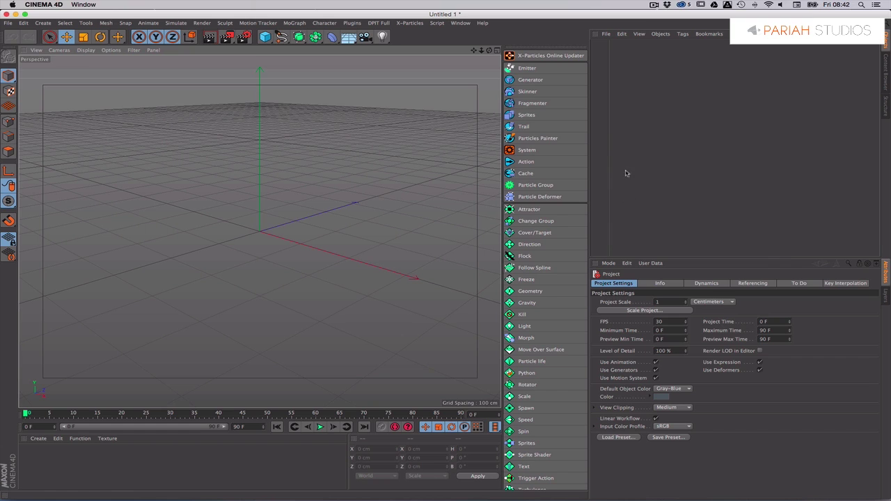
# Step: Add an X-Particles System with an Emitter widened to 123.972 cm, and play to see particles
pyautogui.click(533, 151)
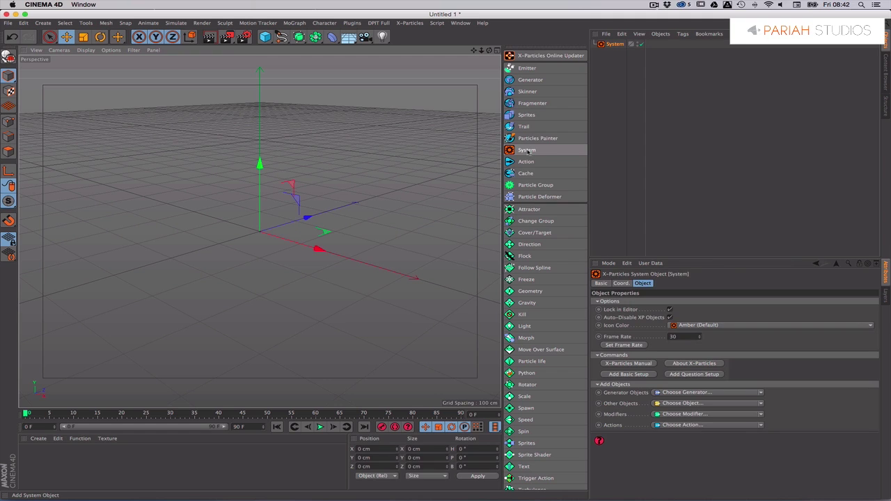
pyautogui.moveTo(724, 258); pyautogui.dragTo(727, 239)
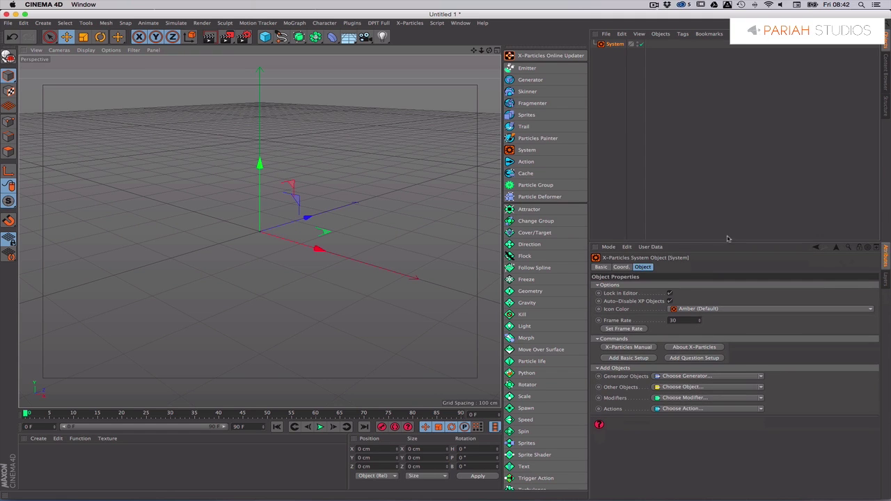
pyautogui.click(761, 377)
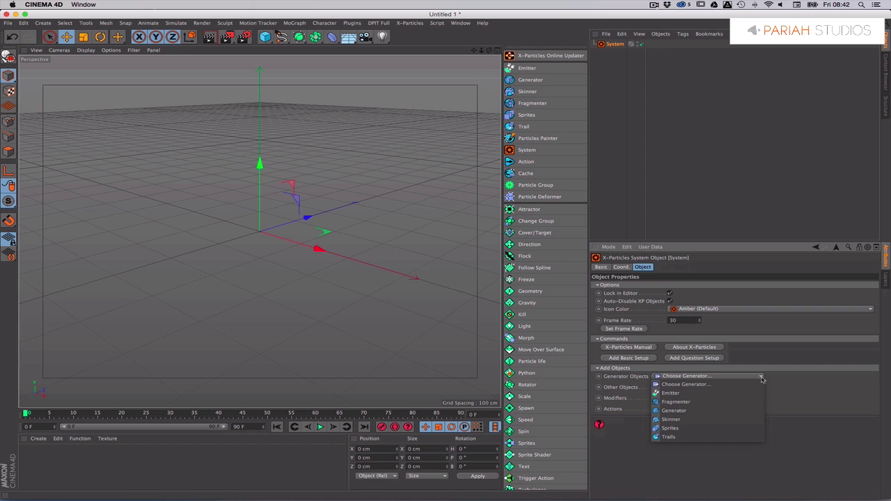
pyautogui.click(755, 394)
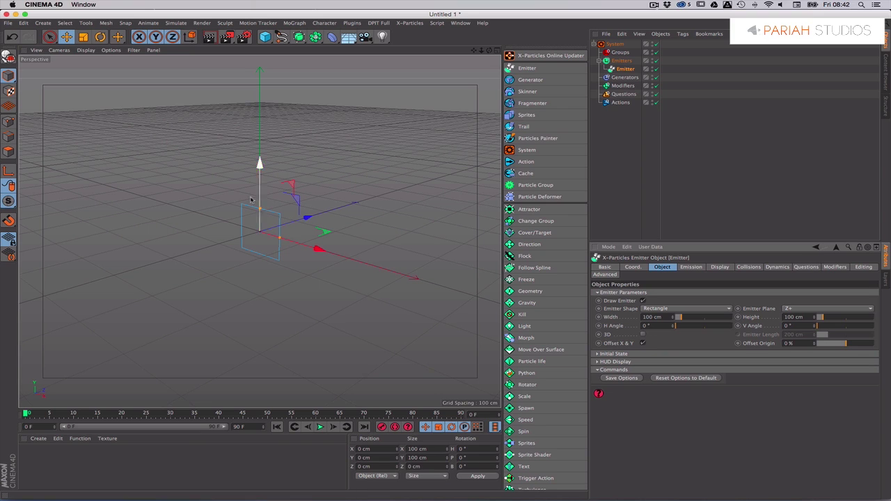
pyautogui.moveTo(279, 239)
pyautogui.mouseDown()
pyautogui.moveTo(292, 243)
pyautogui.moveTo(273, 246)
pyautogui.mouseUp()
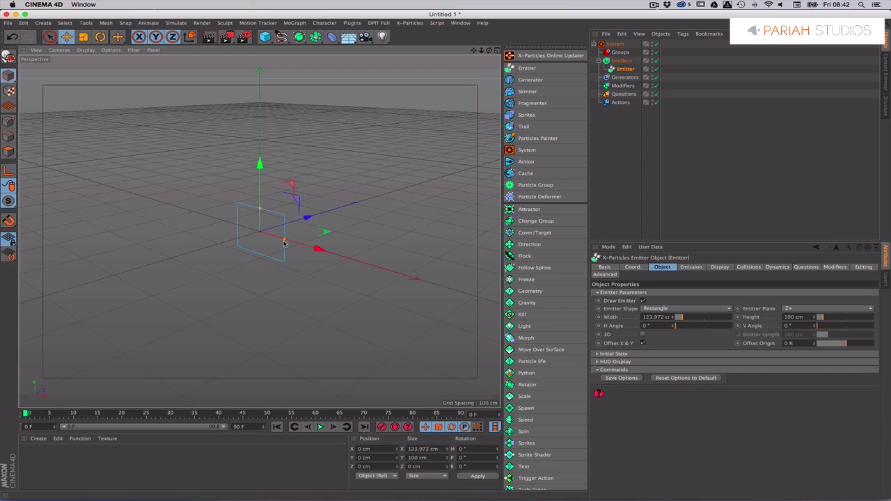
pyautogui.click(320, 427)
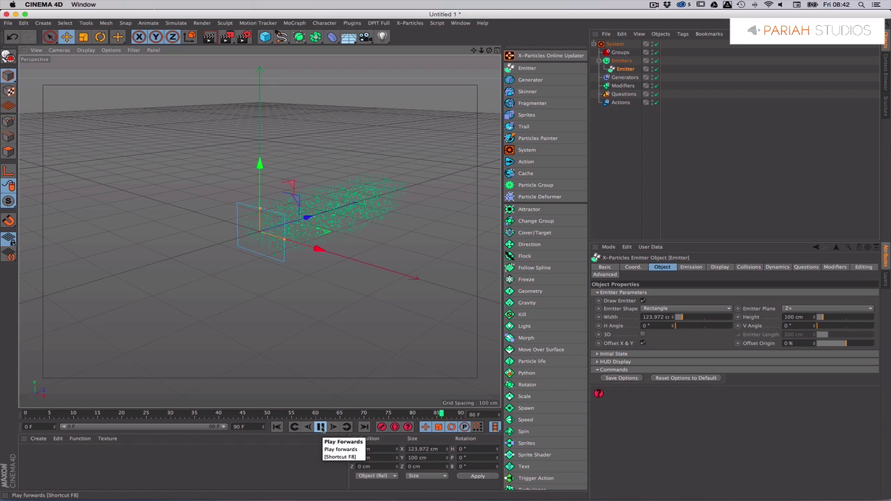
# Step: Set the emitter's Editor Display to Circle (Filled) with Force Display on, and play to watch the cloud
pyautogui.click(320, 427)
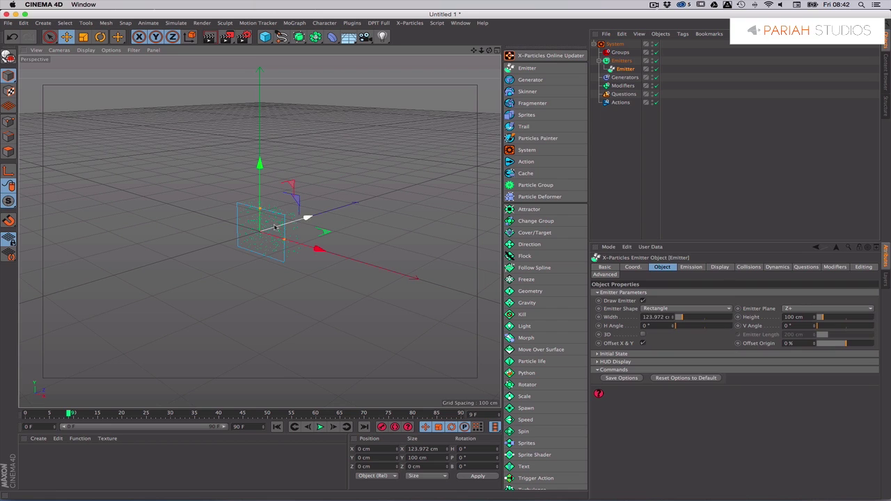
pyautogui.click(724, 268)
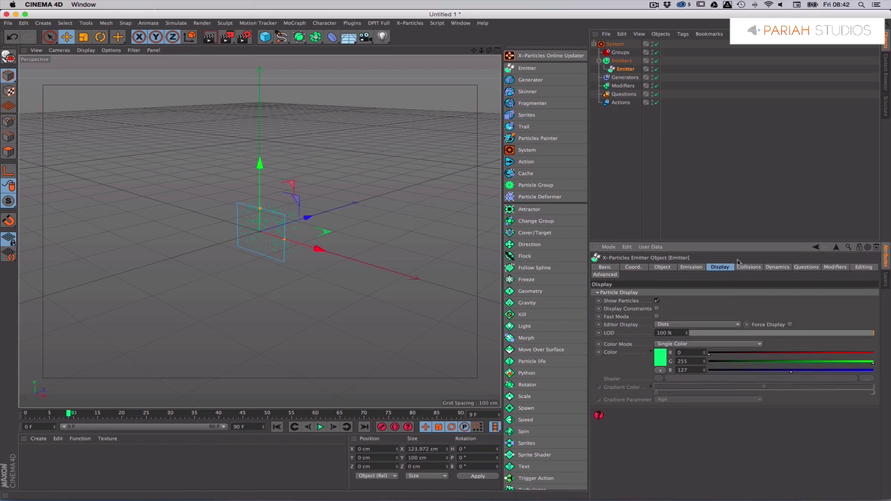
pyautogui.click(711, 326)
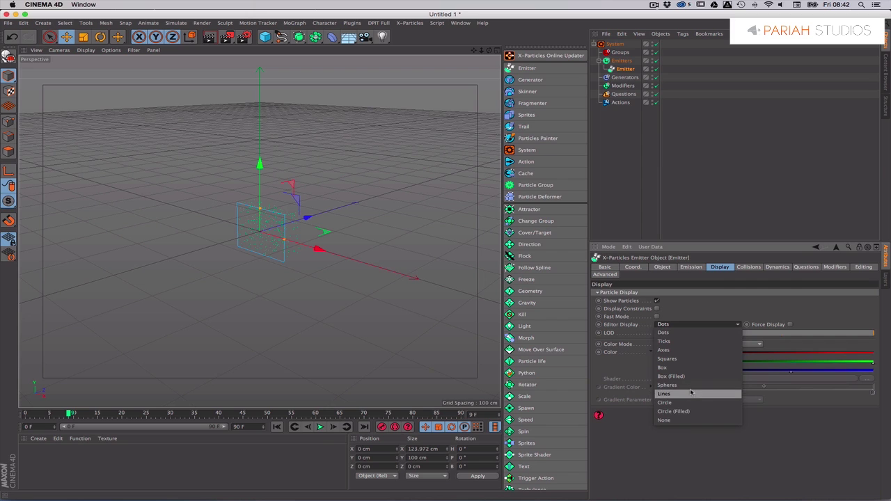
pyautogui.click(687, 414)
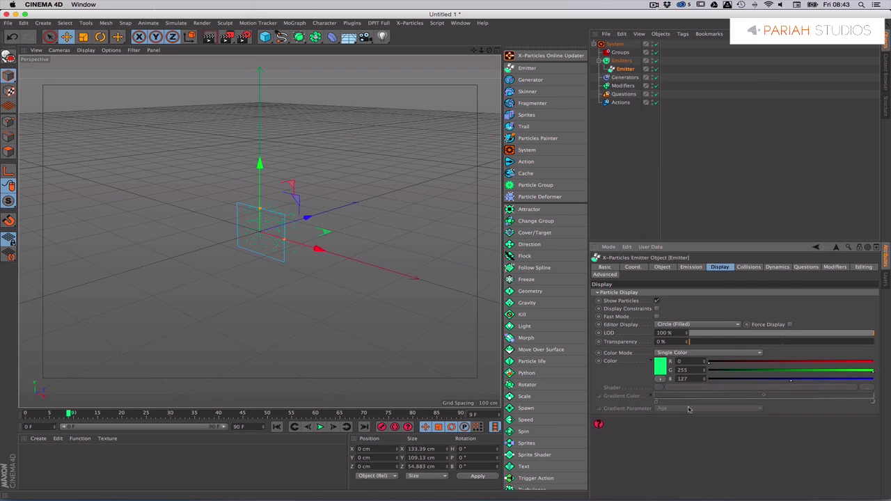
pyautogui.click(790, 325)
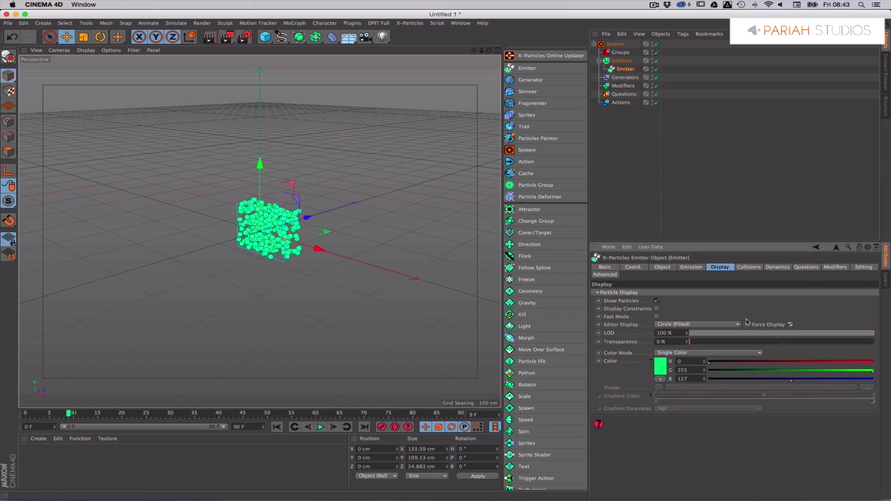
pyautogui.click(320, 427)
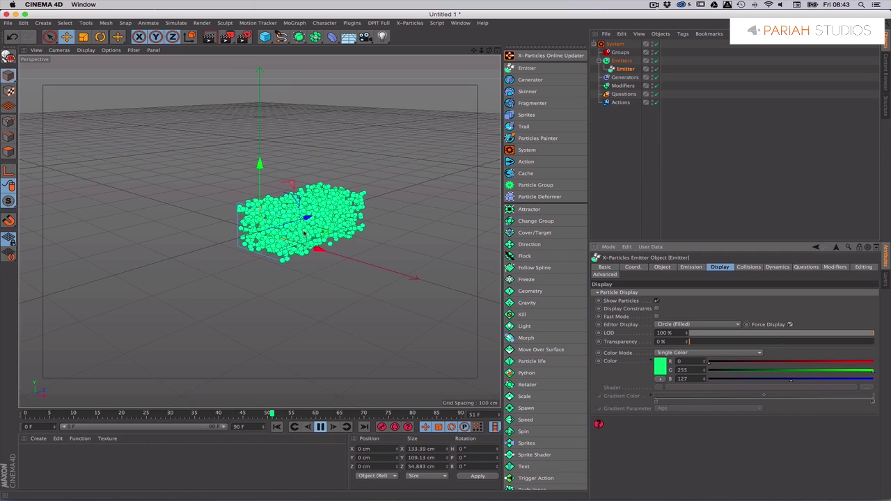
pyautogui.scroll(5, 304, 234)
pyautogui.click(276, 254)
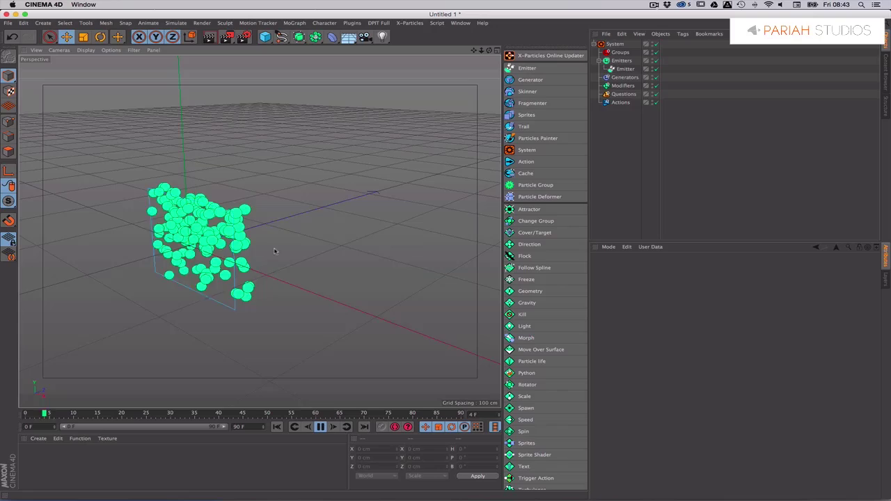
pyautogui.click(625, 69)
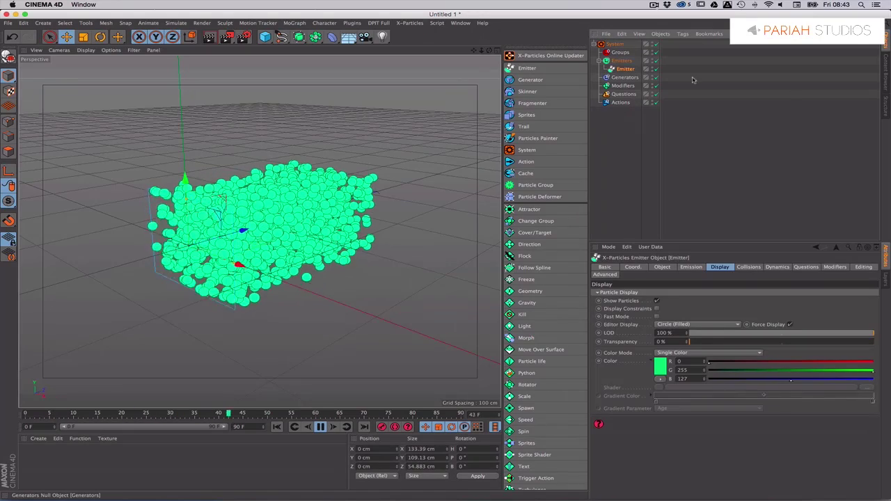
# Step: Set the emitter's Birthrate to 200
pyautogui.click(691, 267)
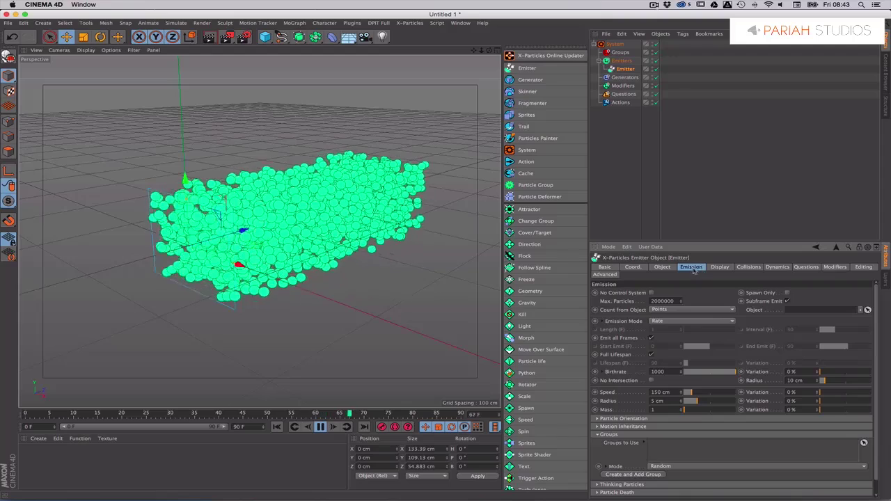
pyautogui.click(659, 371)
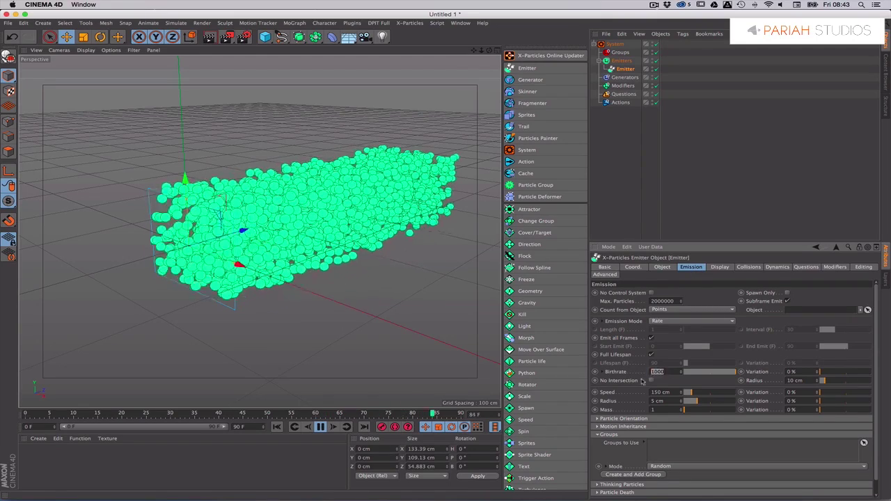
pyautogui.write('200')
pyautogui.press('Return')
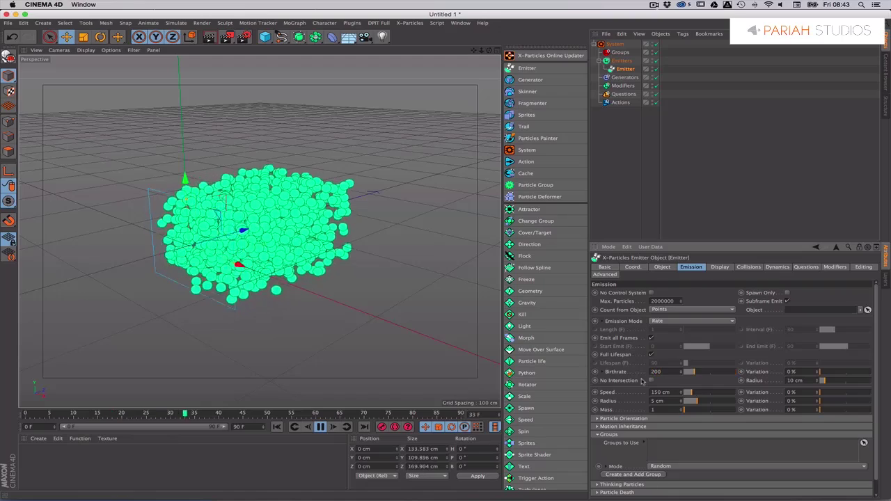
pyautogui.click(390, 125)
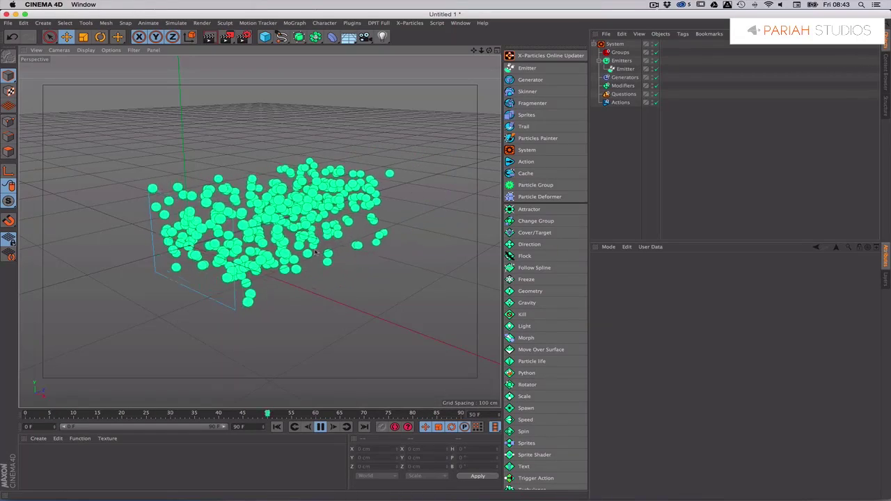
# Step: Extend the scene length and preview range to 300 frames
pyautogui.moveTo(314, 252)
pyautogui.keyDown('alt'); pyautogui.mouseDown()
pyautogui.moveTo(295, 240)
pyautogui.moveTo(303, 242)
pyautogui.mouseUp(); pyautogui.keyUp('alt')
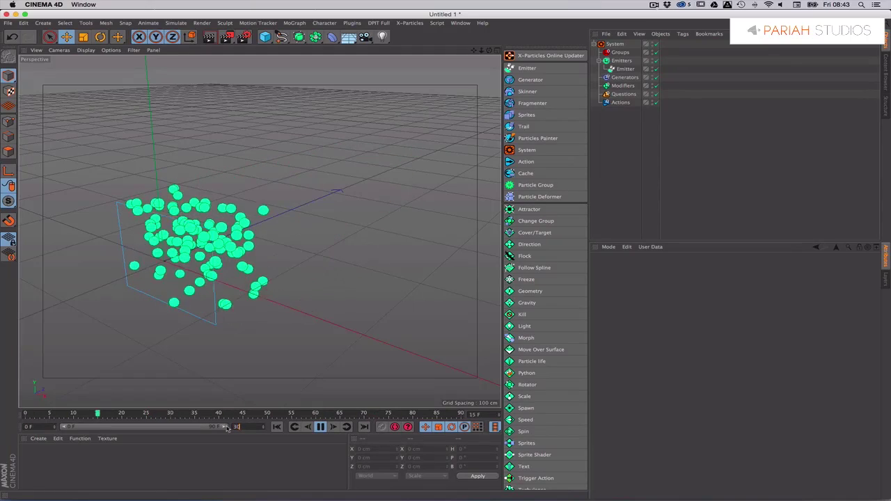
pyautogui.write('0')
pyautogui.press('Return')
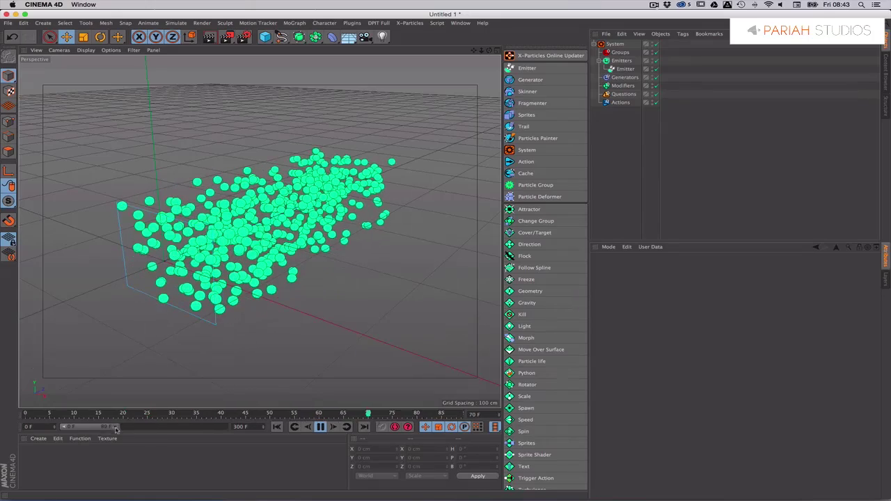
pyautogui.moveTo(116, 429); pyautogui.dragTo(221, 427)
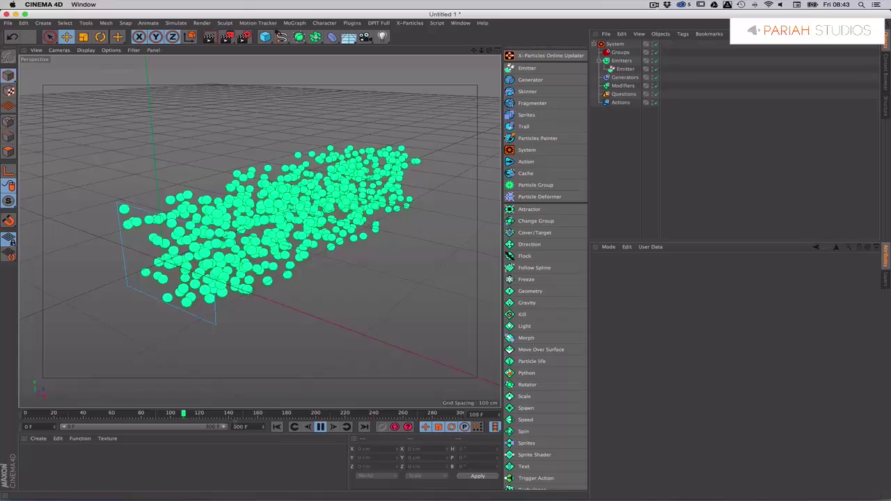
pyautogui.keyDown('alt'); pyautogui.moveTo(278, 233); pyautogui.dragTo(296, 237); pyautogui.keyUp('alt')
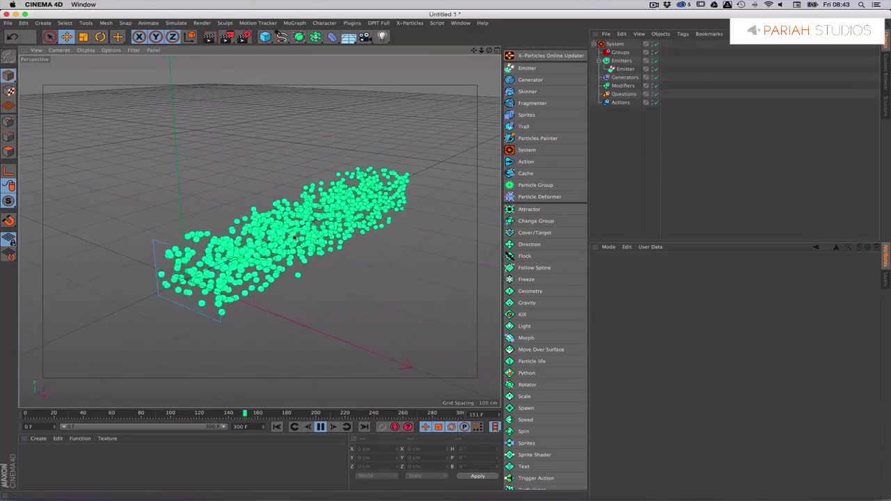
# Step: Set the project frame rate to 25 fps in Project Settings and stop playback
pyautogui.press('super+d')
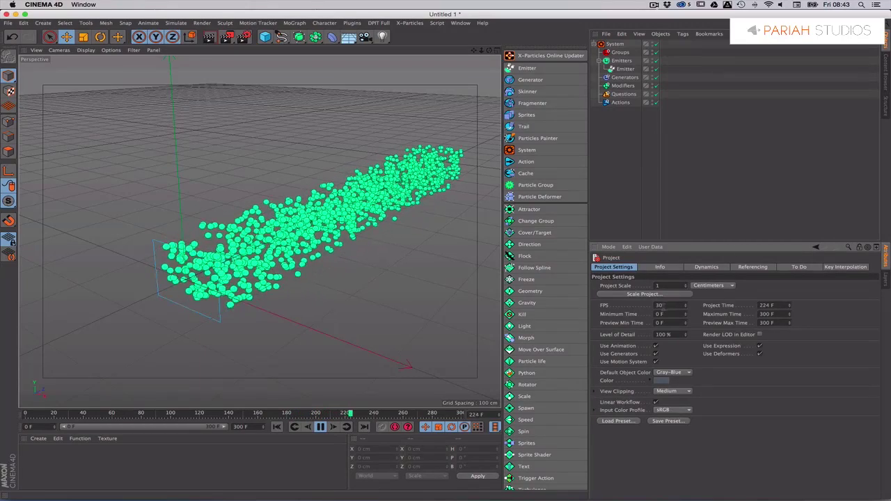
pyautogui.click(656, 305)
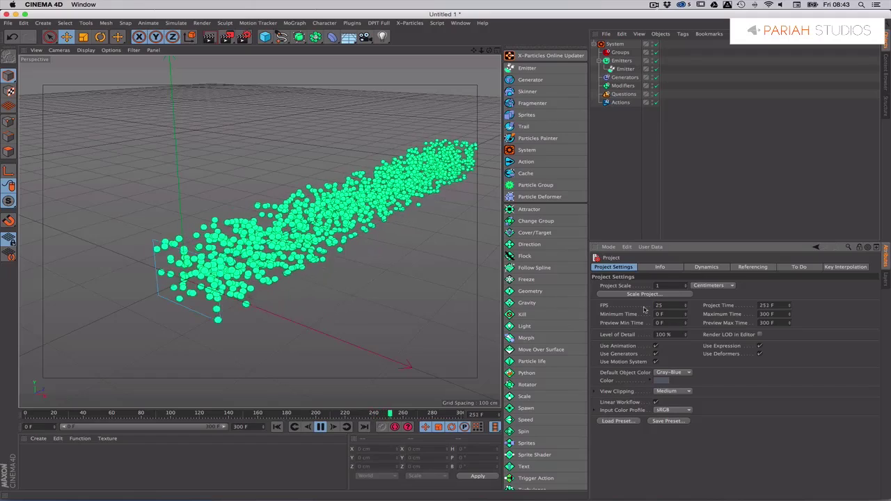
pyautogui.write('25')
pyautogui.press('Return')
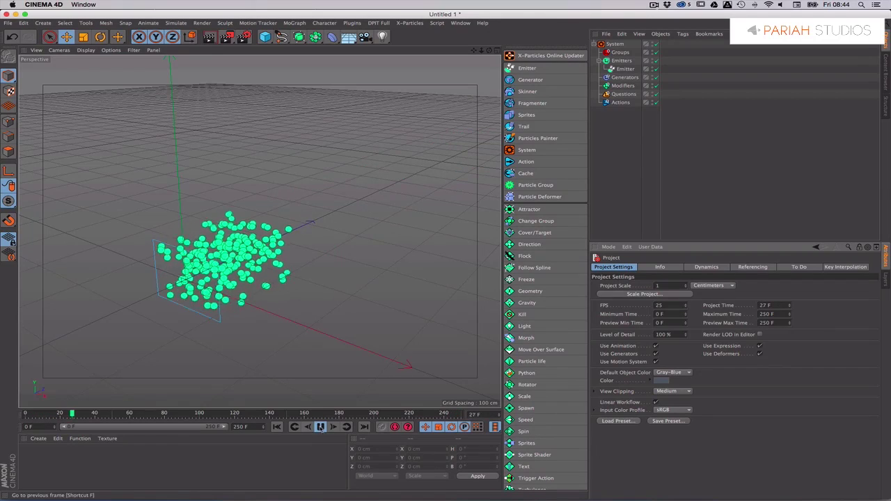
pyautogui.press('F8')
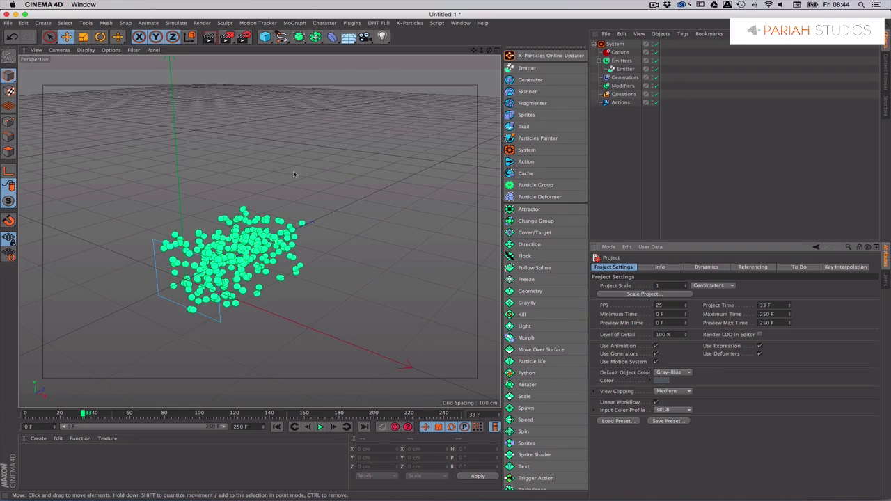
# Step: Add a Turbulence modifier to the X-Particles System and play to see the particles drift
pyautogui.click(616, 45)
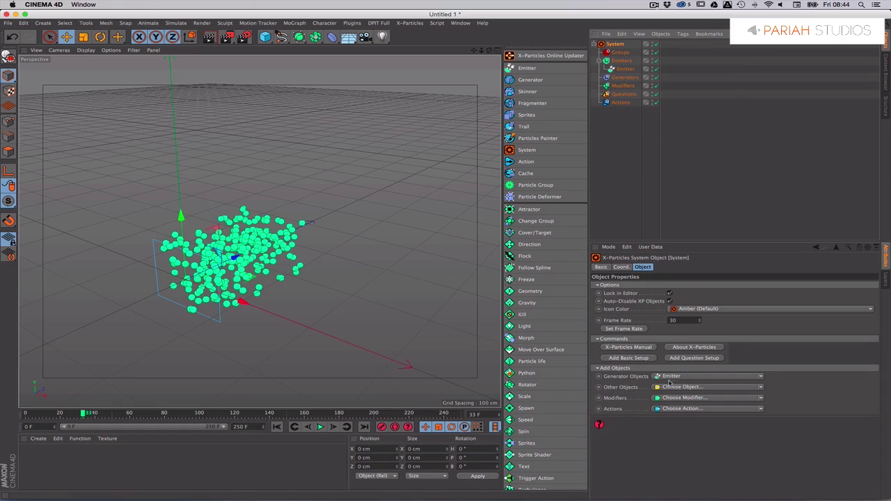
pyautogui.click(763, 401)
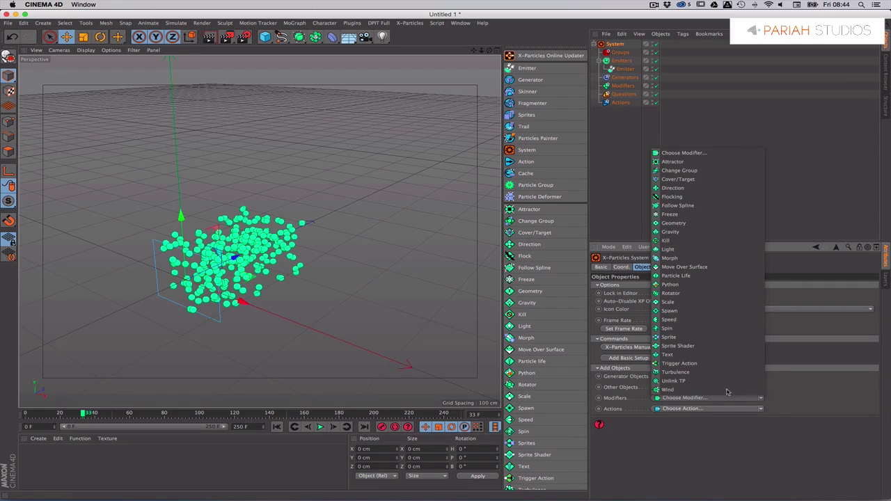
pyautogui.click(695, 373)
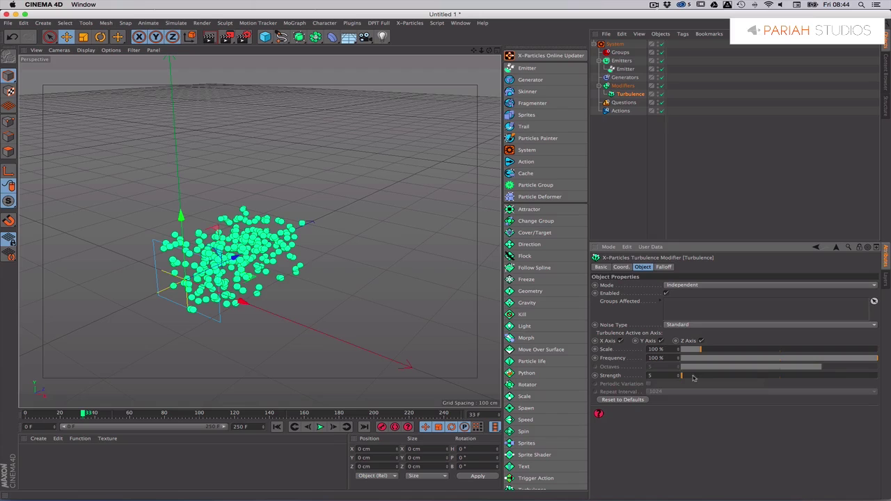
pyautogui.click(320, 426)
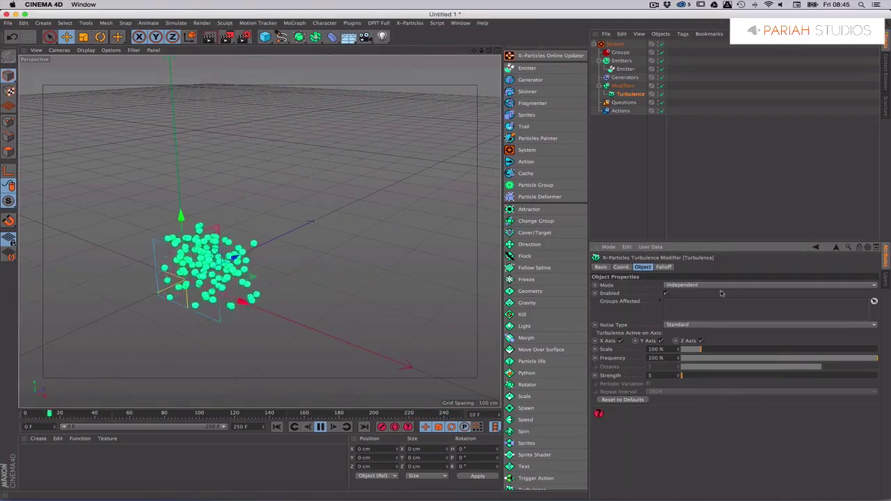
# Step: Raise the Turbulence Scale to about 529%, lower it to about 137%, and list the Noise Type options
pyautogui.moveTo(703, 350); pyautogui.dragTo(804, 352)
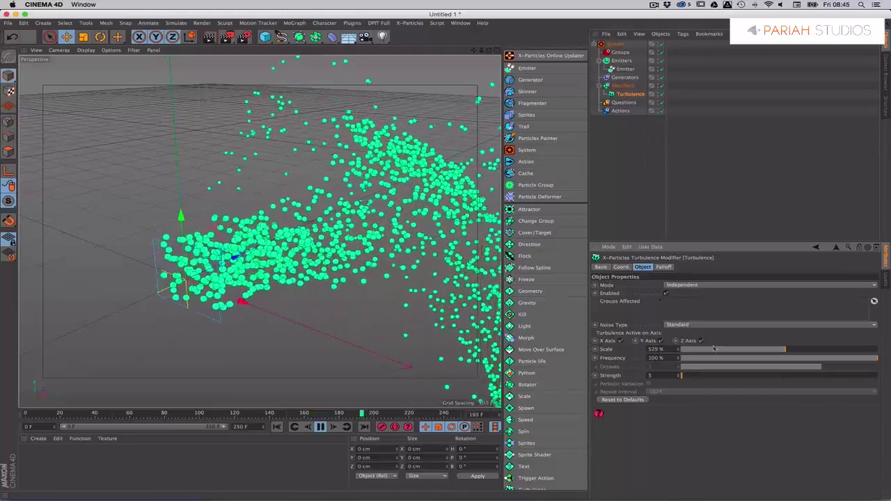
pyautogui.moveTo(785, 349); pyautogui.dragTo(713, 350)
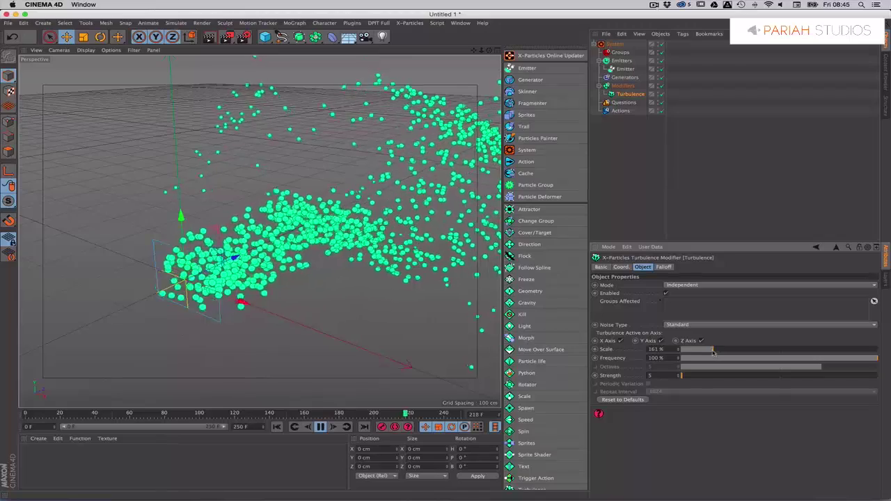
pyautogui.click(719, 325)
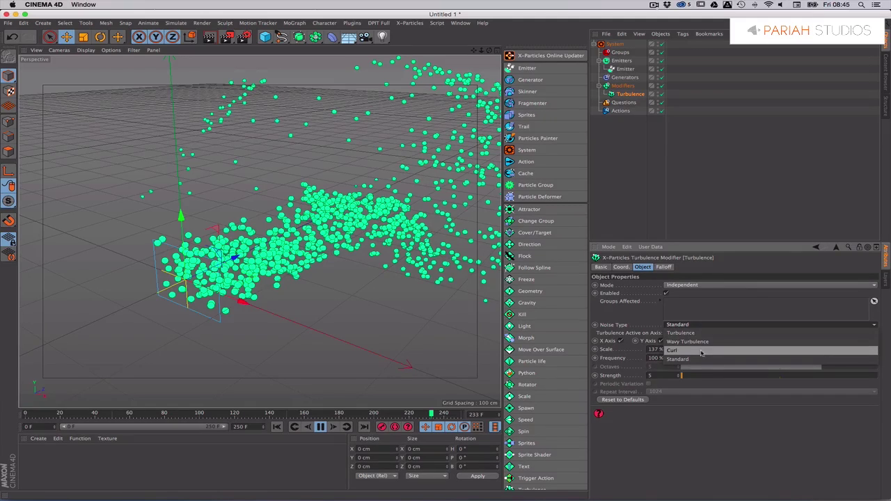
# Step: Switch the turbulence noise to Curl and settle its Strength at 4 after trying 7
pyautogui.click(705, 351)
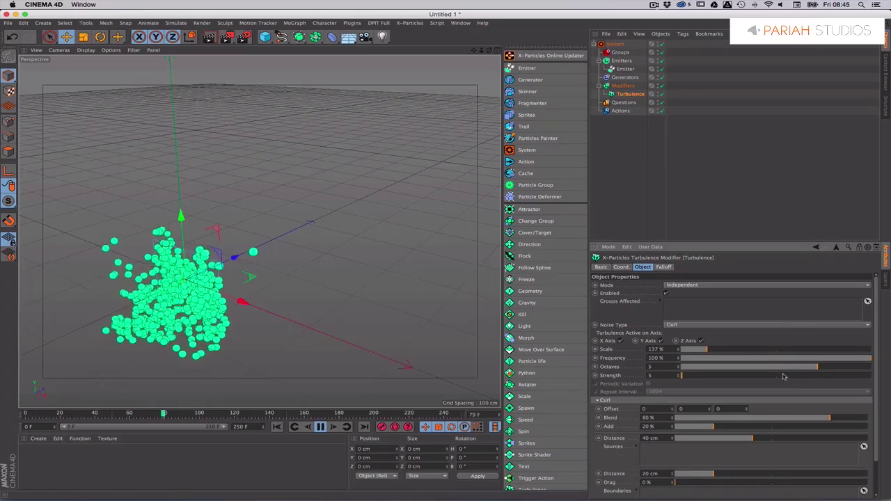
pyautogui.click(679, 375)
pyautogui.click(679, 374)
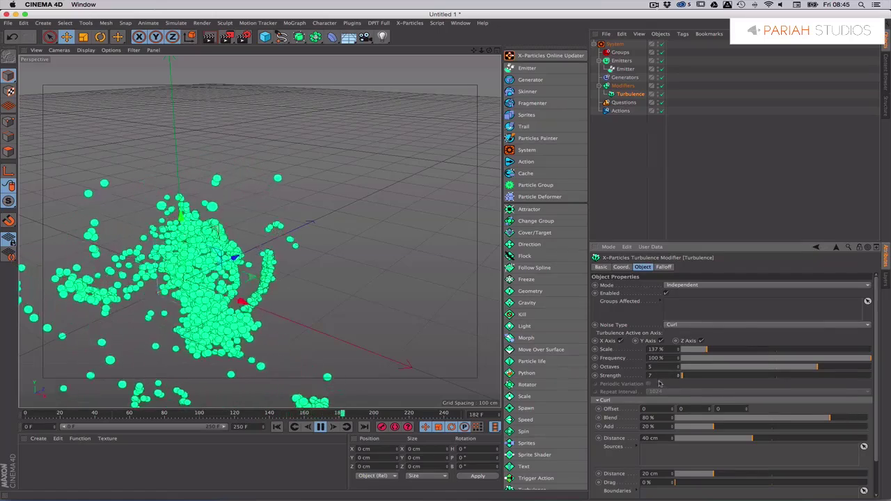
pyautogui.click(679, 378)
pyautogui.click(679, 377)
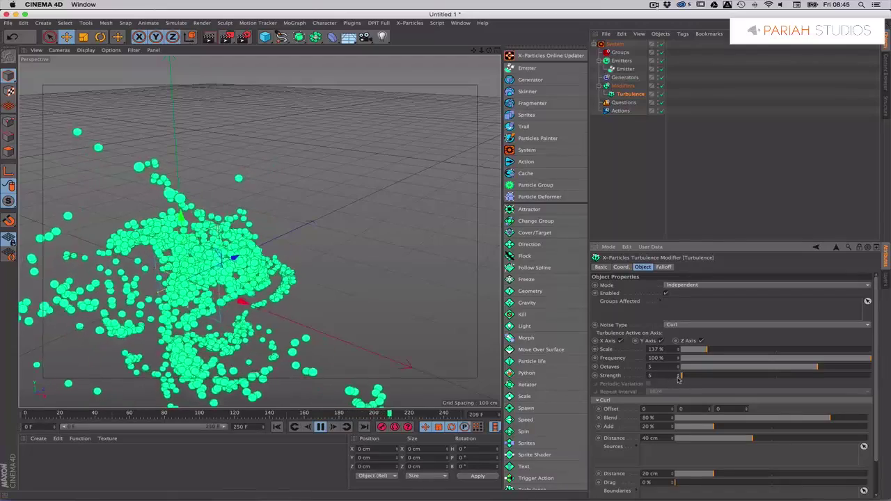
pyautogui.click(678, 377)
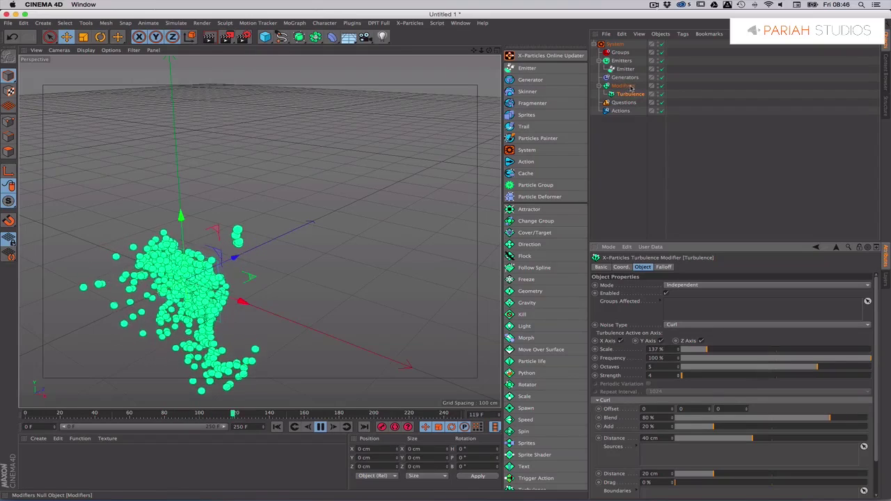
# Step: Add a Wind modifier to the X-Particles System and toggle the Turbulence and Wind enable switches
pyautogui.click(615, 44)
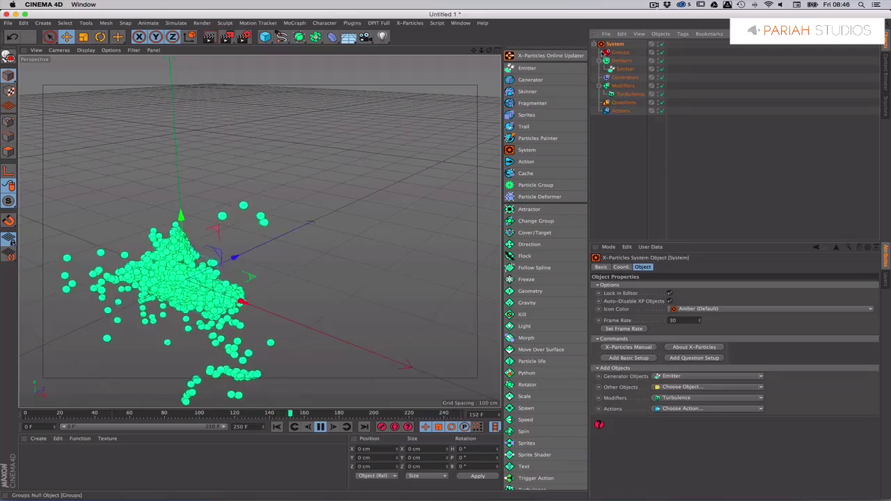
pyautogui.click(761, 399)
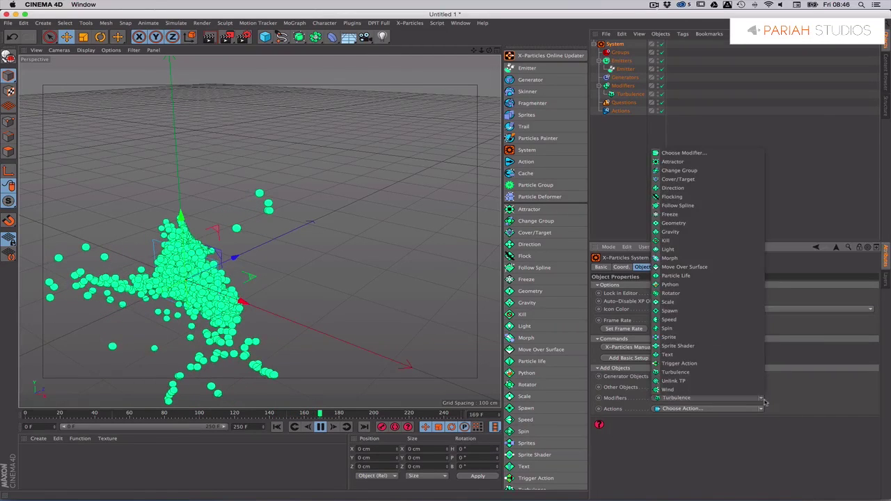
pyautogui.click(746, 391)
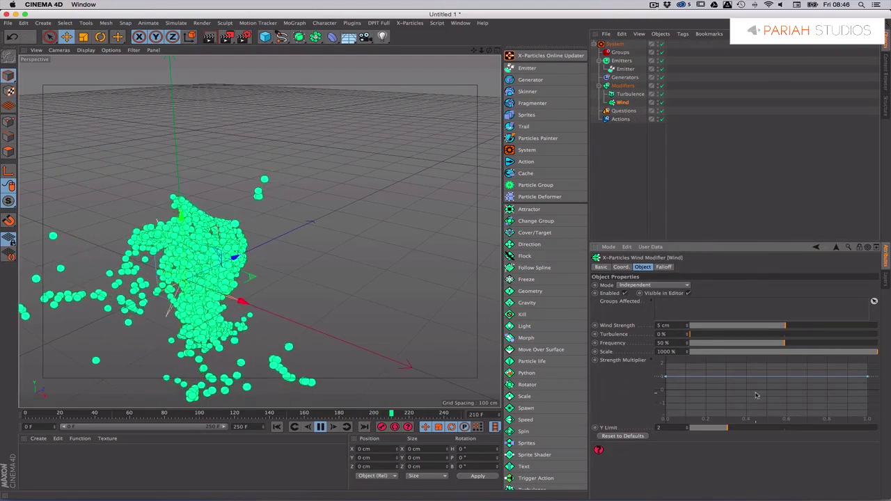
pyautogui.click(662, 94)
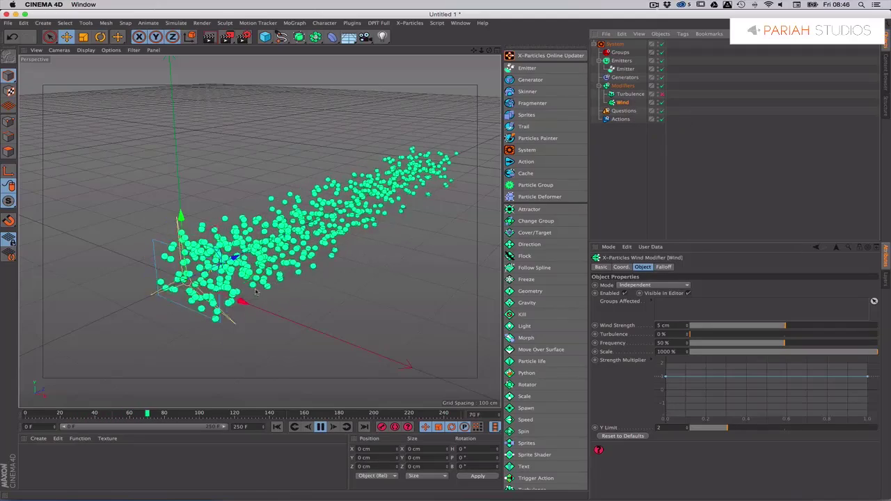
pyautogui.click(661, 103)
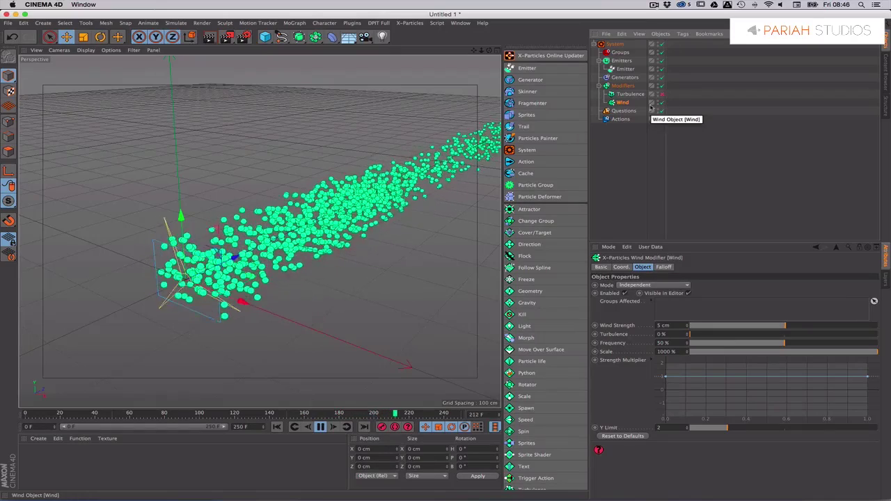
# Step: Raise the Wind modifier's Wind Strength from 5 cm to 20 cm
pyautogui.click(794, 327)
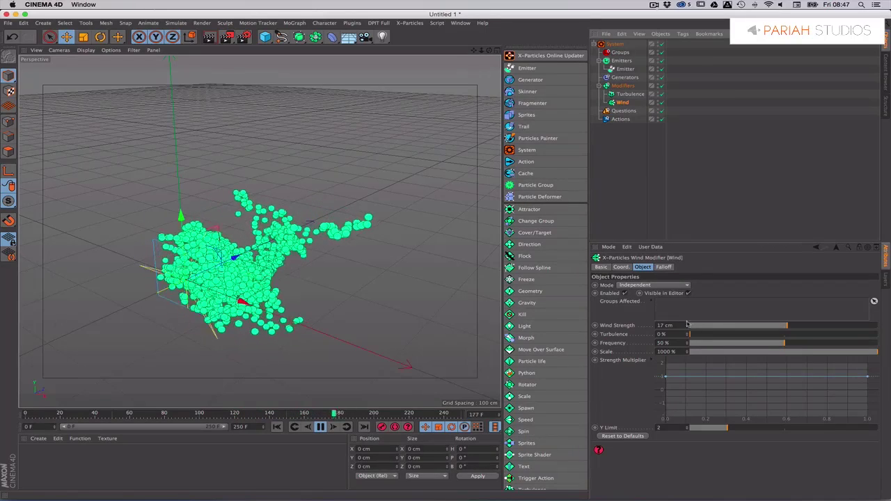
pyautogui.moveTo(687, 324); pyautogui.dragTo(688, 325)
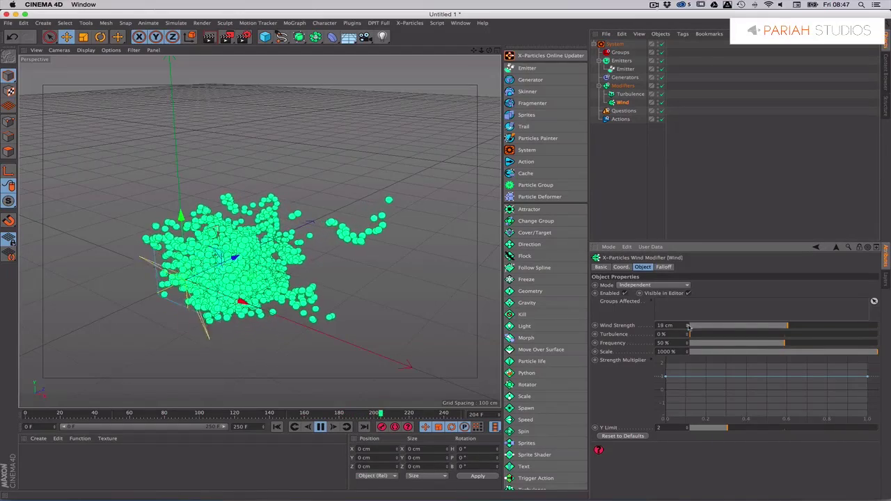
pyautogui.click(688, 325)
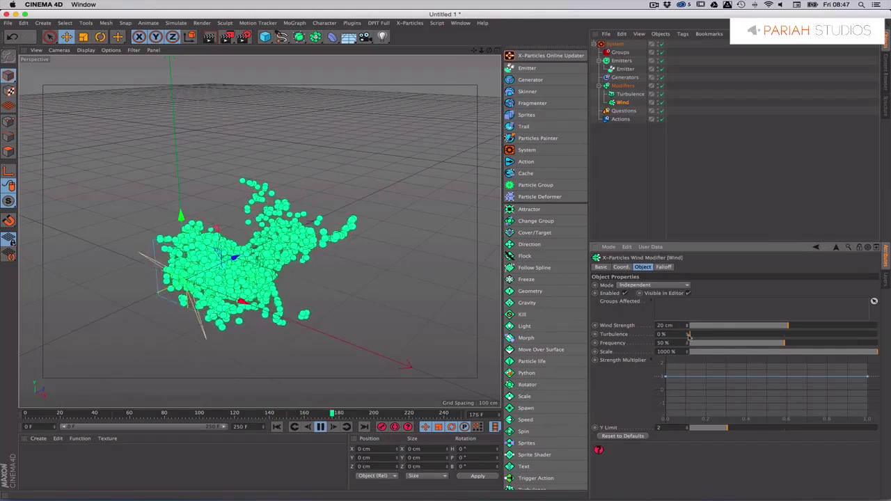
# Step: Give the wind 5 % turbulence, lower its scale from 1000 %, and show its Falloff settings
pyautogui.moveTo(689, 335); pyautogui.dragTo(688, 333)
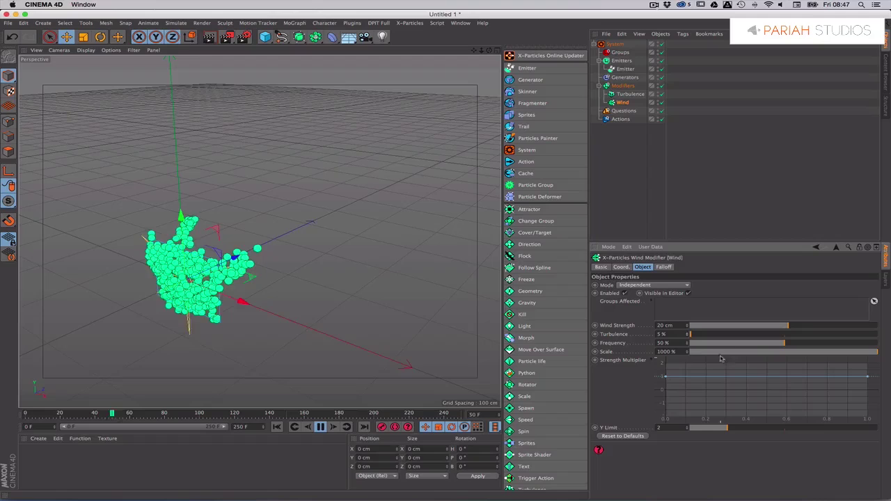
pyautogui.moveTo(841, 355); pyautogui.dragTo(880, 351)
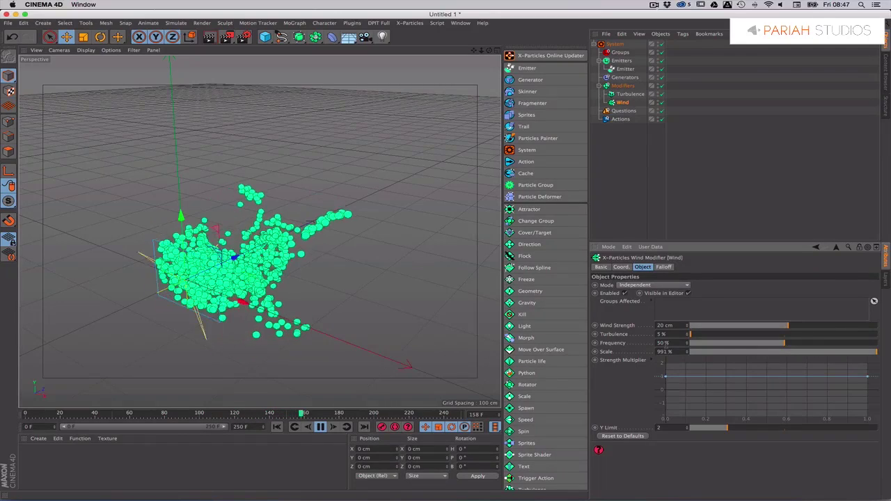
pyautogui.click(665, 267)
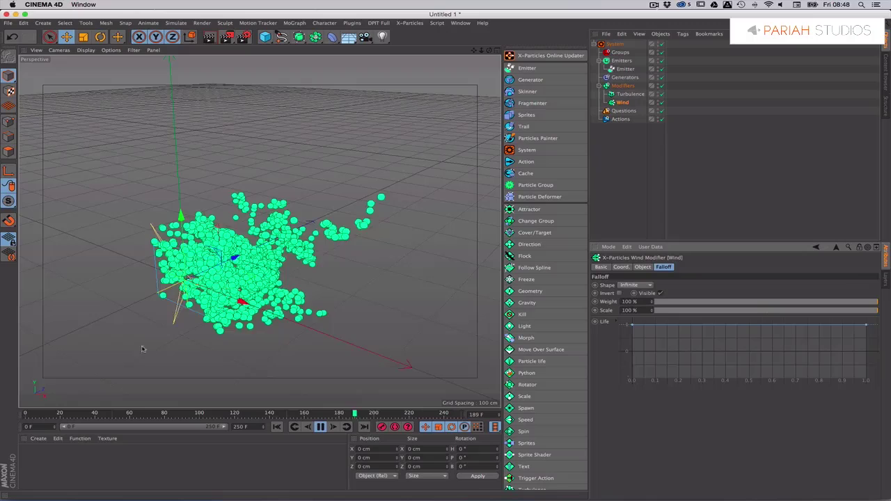
pyautogui.click(38, 439)
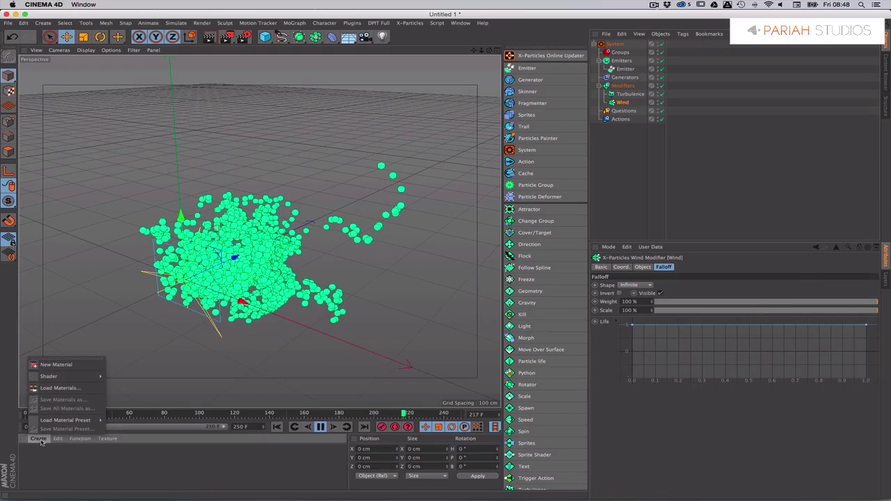
pyautogui.moveTo(69, 376)
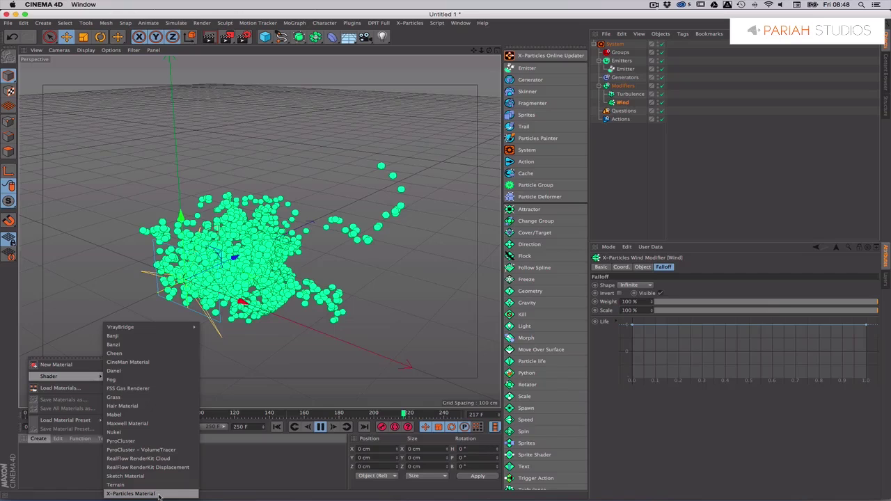
pyautogui.click(132, 493)
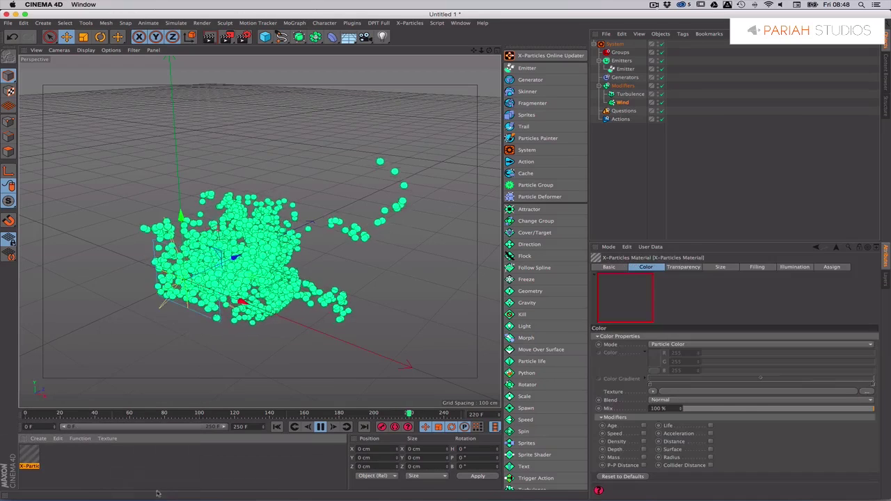
pyautogui.doubleClick(30, 458)
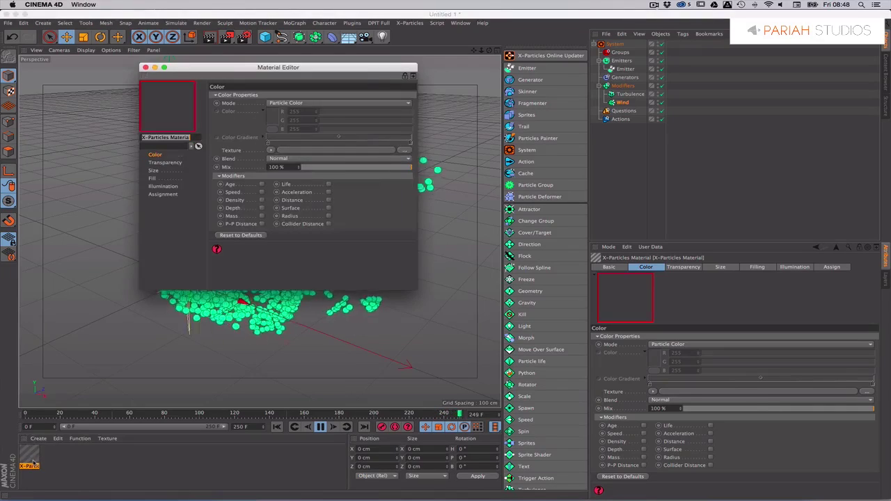
pyautogui.moveTo(365, 72); pyautogui.dragTo(535, 143)
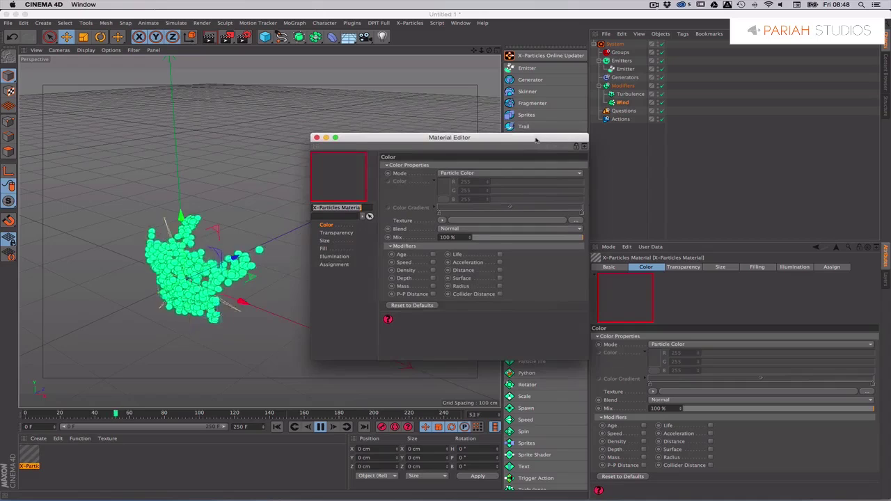
pyautogui.click(39, 439)
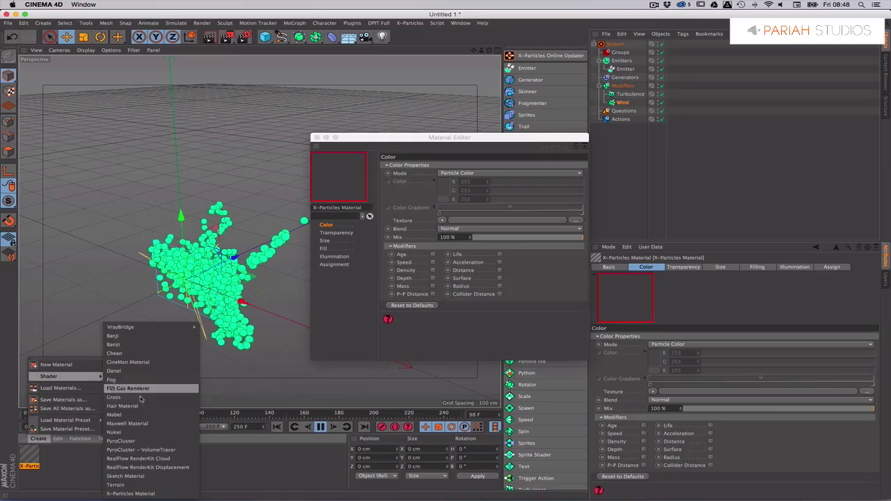
pyautogui.click(341, 296)
pyautogui.click(342, 296)
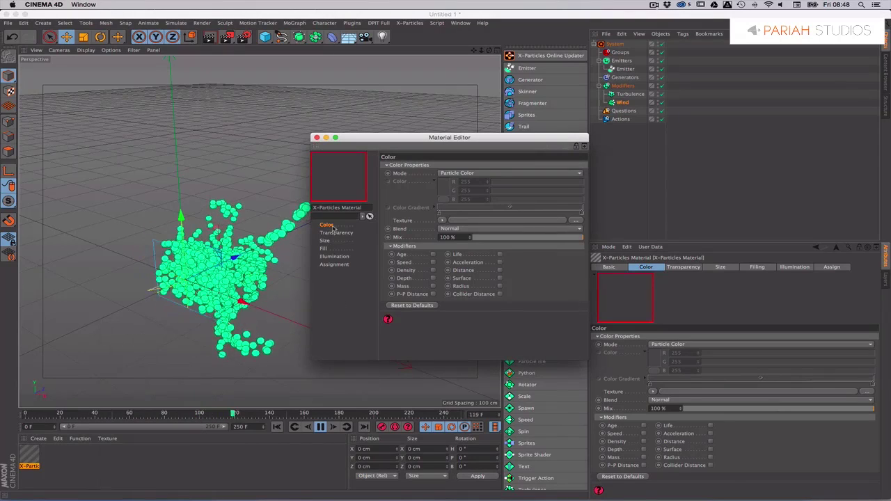
pyautogui.click(433, 254)
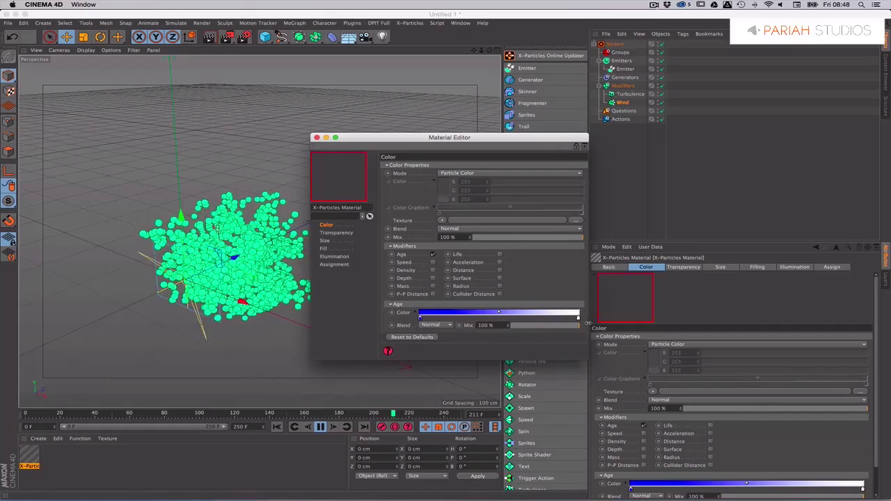
pyautogui.click(316, 137)
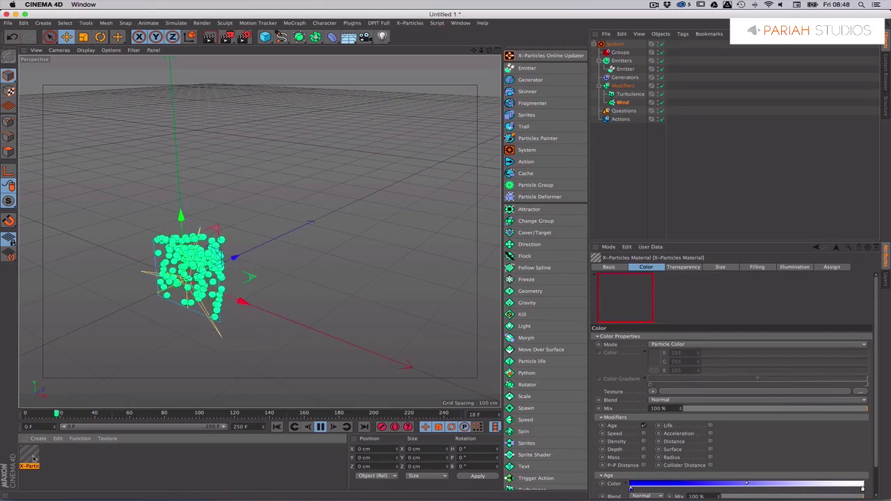
pyautogui.press('Delete')
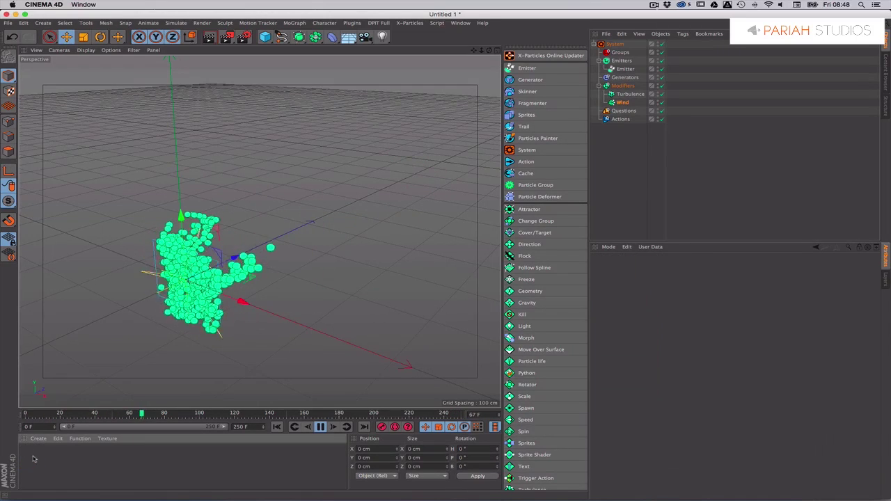
# Step: Create a new material Mat with a crimson colour of R185 G0 B83
pyautogui.doubleClick(204, 468)
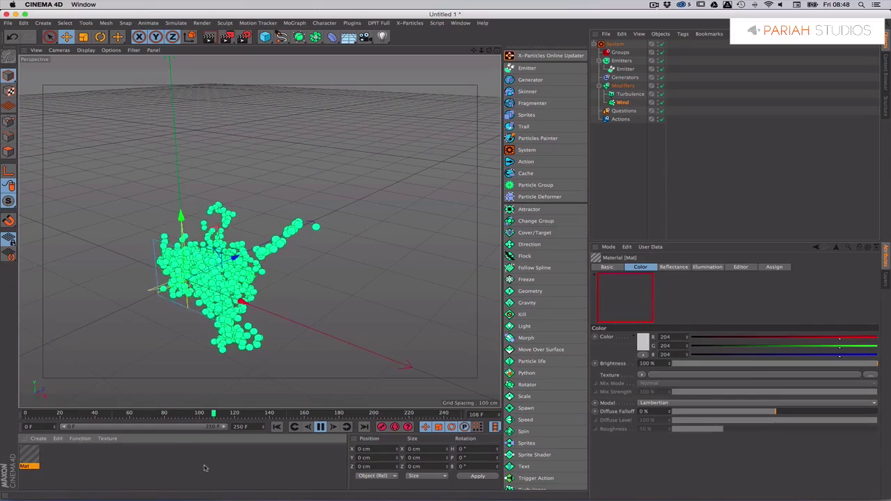
pyautogui.click(643, 341)
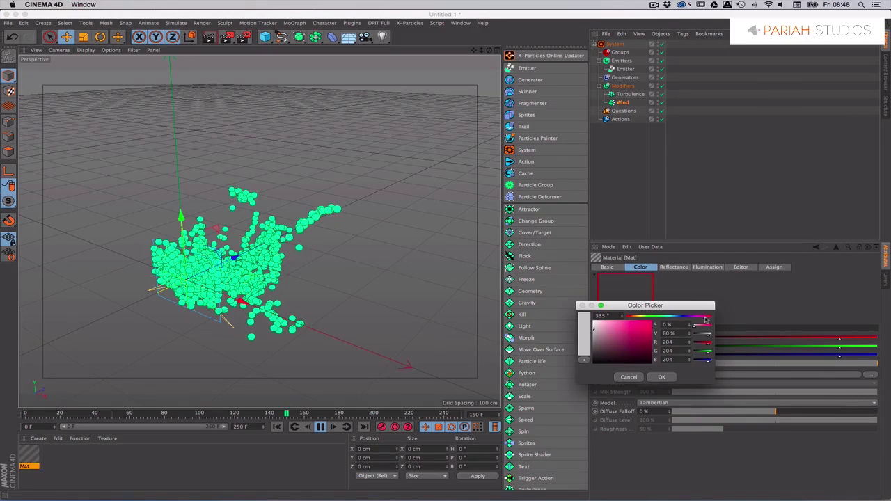
pyautogui.moveTo(643, 334); pyautogui.dragTo(657, 333)
pyautogui.click(661, 376)
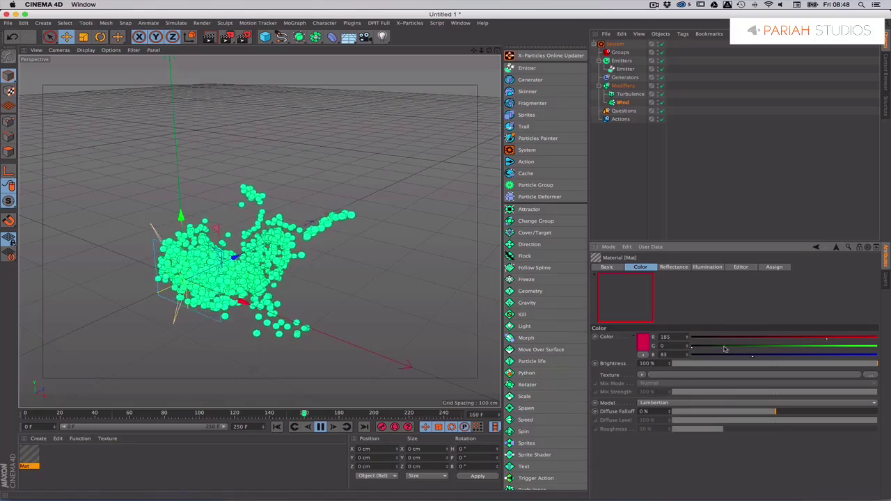
pyautogui.click(615, 44)
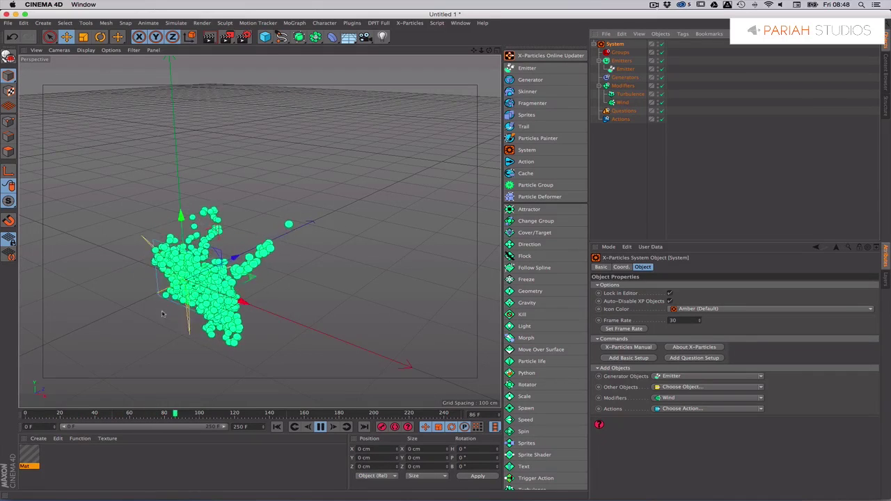
# Step: Add a Skinner generator to mesh the particles and apply the Mat material to it
pyautogui.click(760, 377)
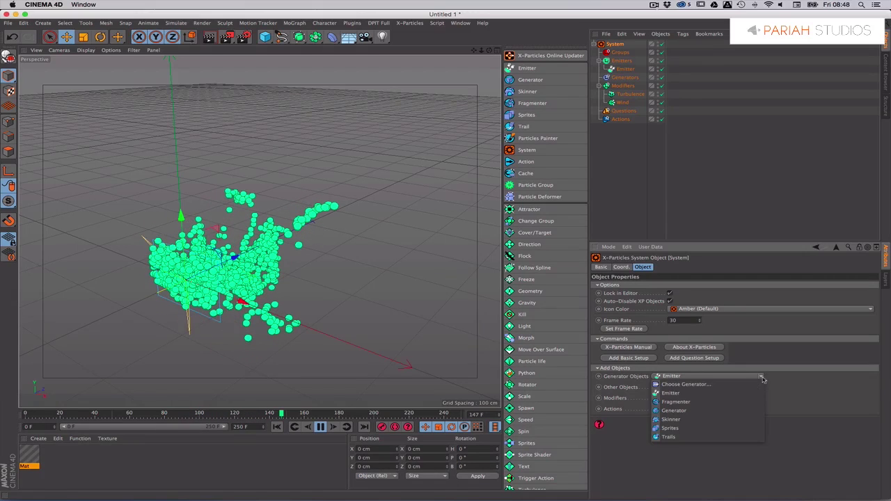
pyautogui.click(746, 422)
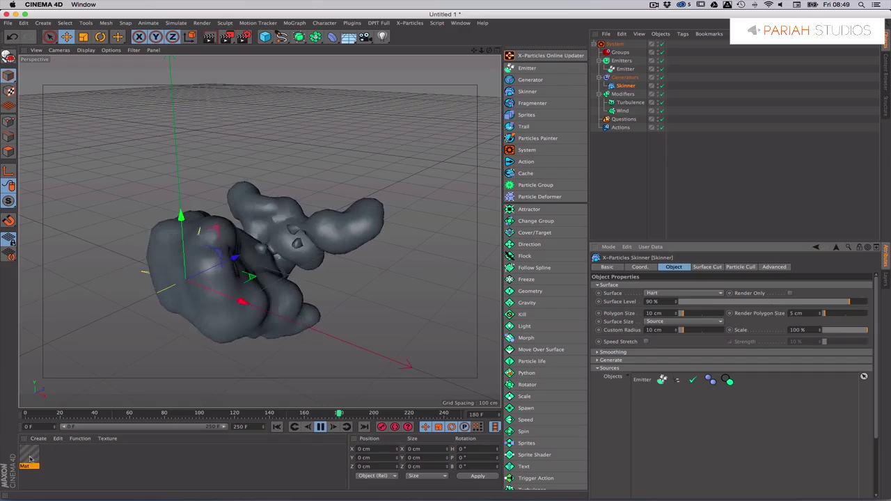
pyautogui.moveTo(31, 458); pyautogui.dragTo(188, 320)
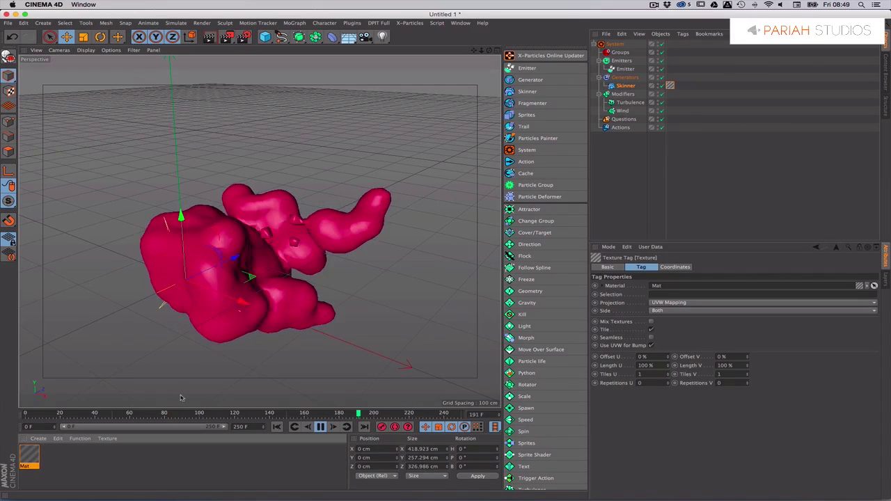
# Step: Pause playback and orbit and zoom around the pink Skinner mesh to inspect it
pyautogui.keyDown('alt'); pyautogui.moveTo(293, 292); pyautogui.dragTo(299, 250); pyautogui.keyUp('alt')
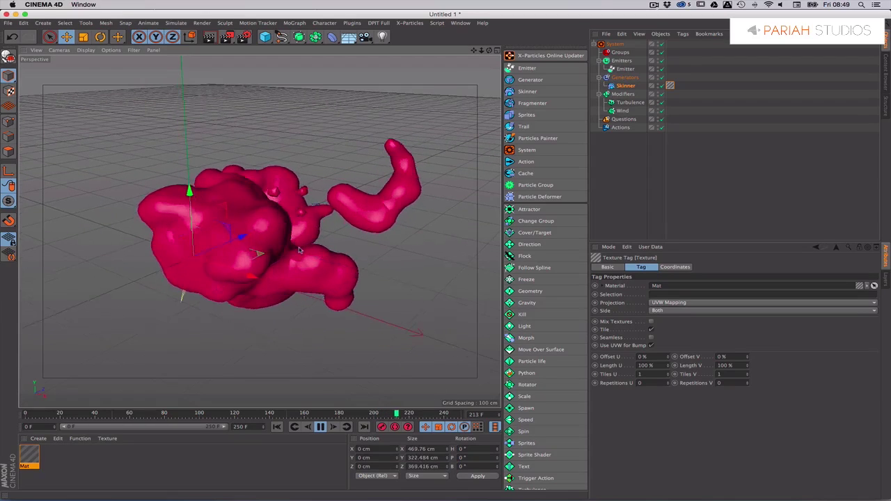
pyautogui.click(320, 427)
pyautogui.keyDown('alt'); pyautogui.moveTo(230, 258); pyautogui.dragTo(278, 275); pyautogui.keyUp('alt')
pyautogui.scroll(6, 379, 167)
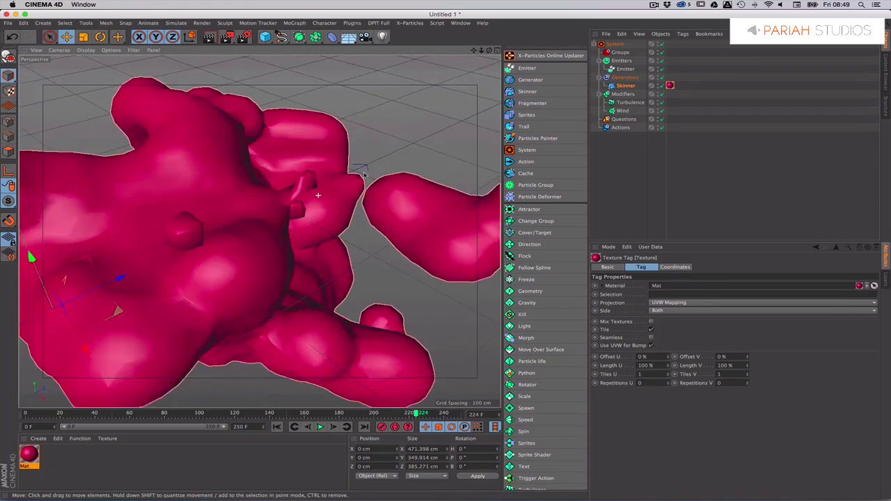
pyautogui.keyDown('alt'); pyautogui.moveTo(379, 167); pyautogui.dragTo(207, 211); pyautogui.keyUp('alt')
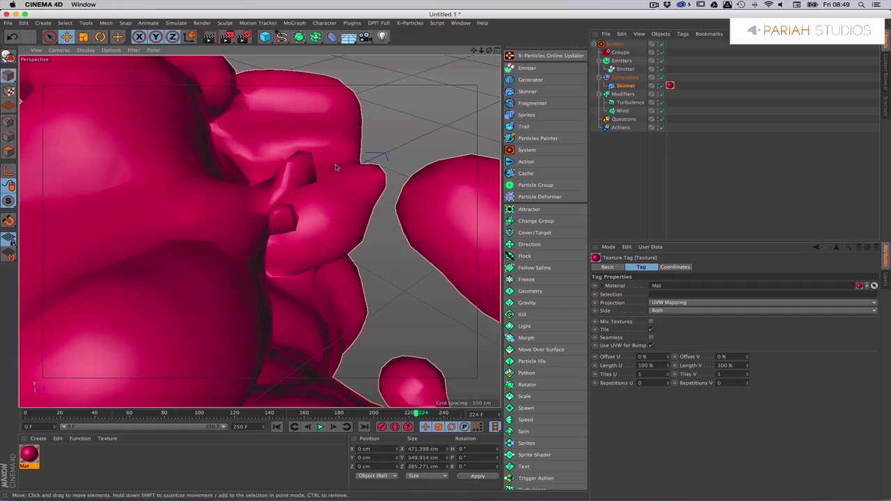
pyautogui.scroll(-8, 320, 240)
pyautogui.keyDown('alt'); pyautogui.moveTo(271, 271); pyautogui.dragTo(287, 258); pyautogui.keyUp('alt')
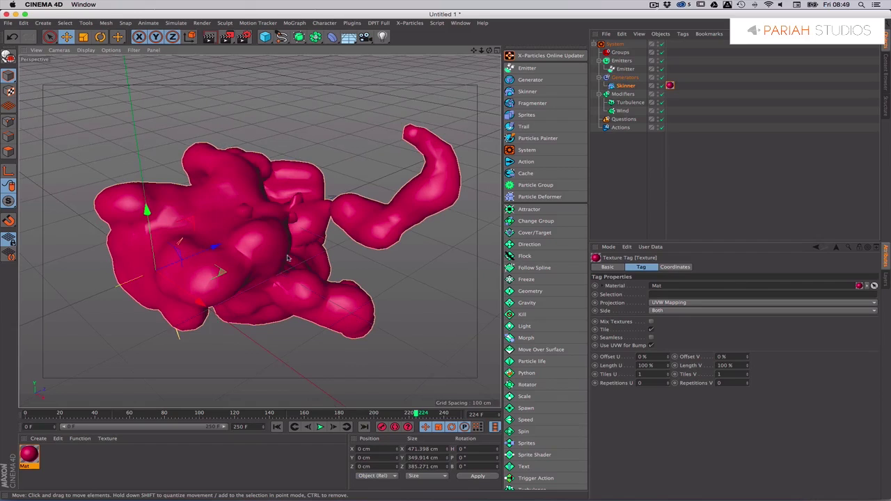
# Step: Set the Skinner's Polygon Size to 5 cm and adjust its Surface Level to 90 %
pyautogui.click(625, 85)
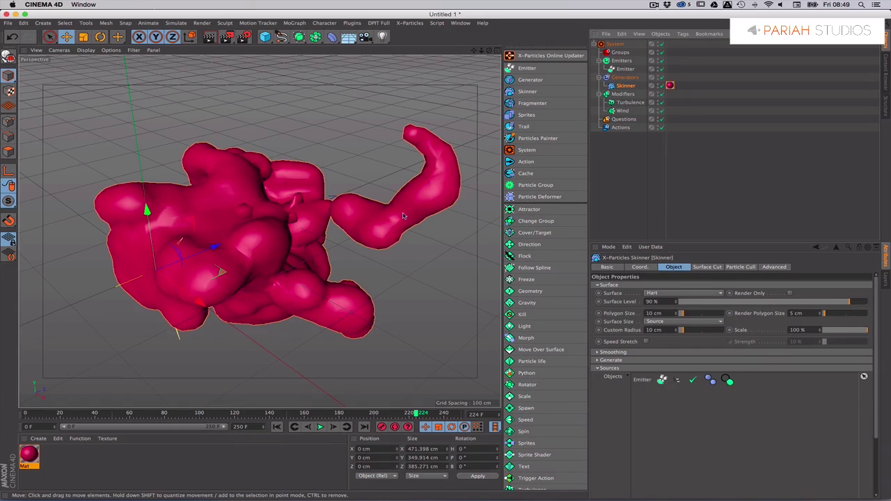
pyautogui.click(648, 313)
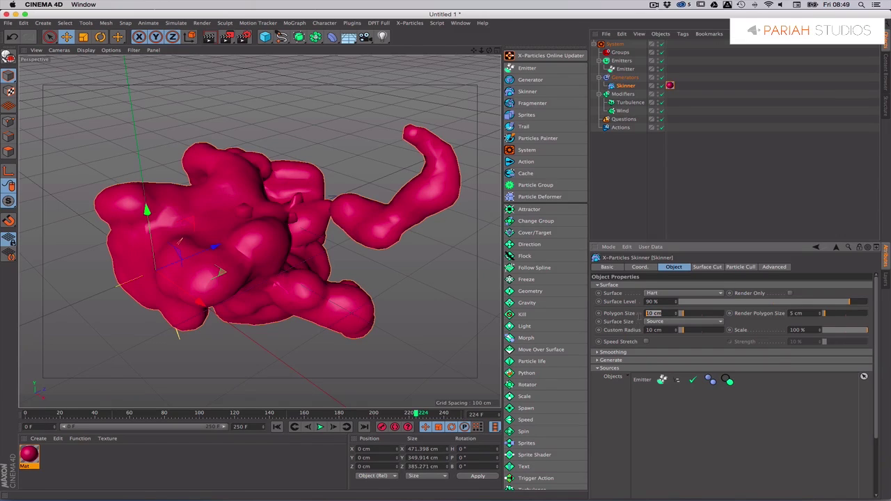
pyautogui.write('5')
pyautogui.press('Return')
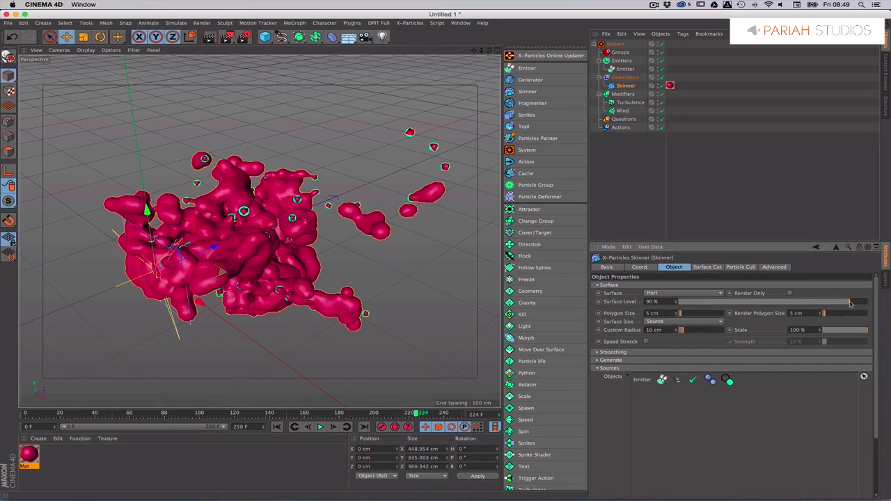
pyautogui.moveTo(850, 304)
pyautogui.mouseDown()
pyautogui.moveTo(776, 305)
pyautogui.moveTo(875, 301)
pyautogui.moveTo(849, 307)
pyautogui.mouseUp()
# Step: Try Blinn and Wyvill surface types, settle on Fluid, and return Surface Level to 100 % after comparing
pyautogui.click(699, 294)
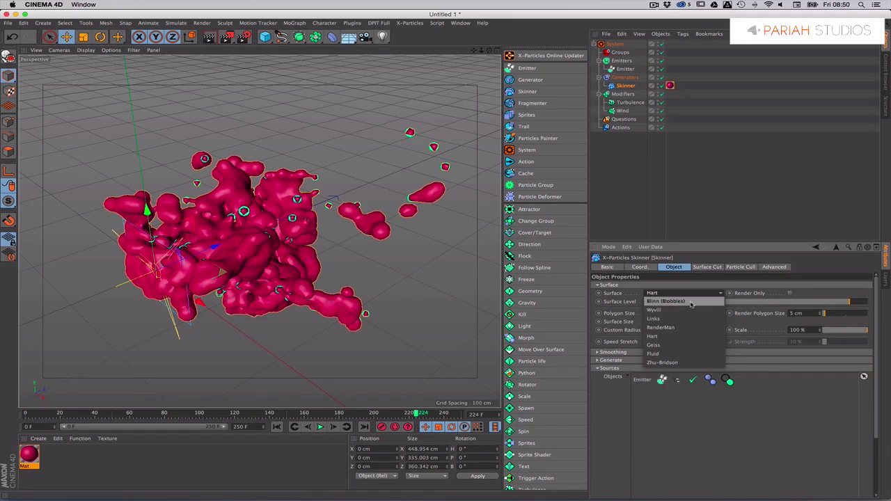
pyautogui.click(689, 301)
pyautogui.click(693, 294)
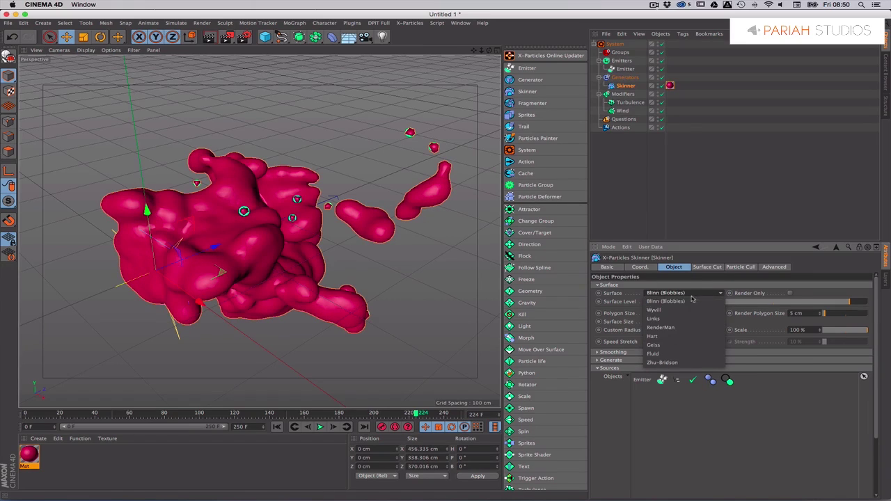
pyautogui.click(685, 310)
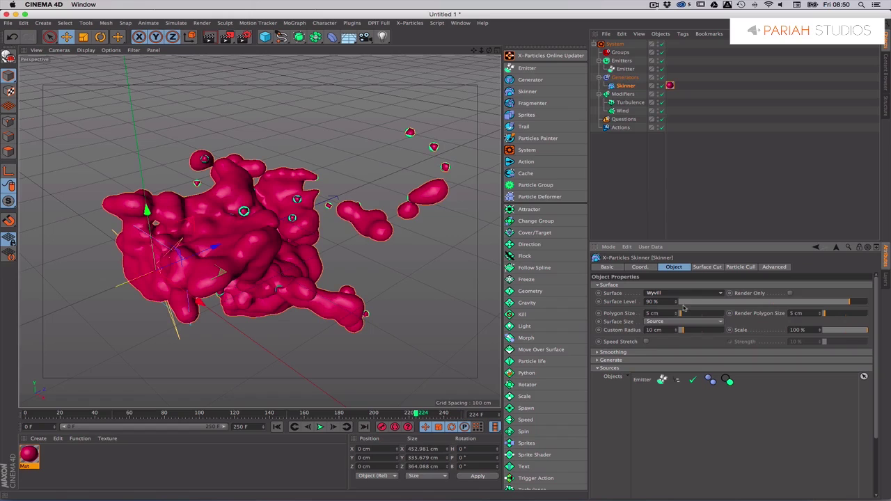
pyautogui.click(693, 294)
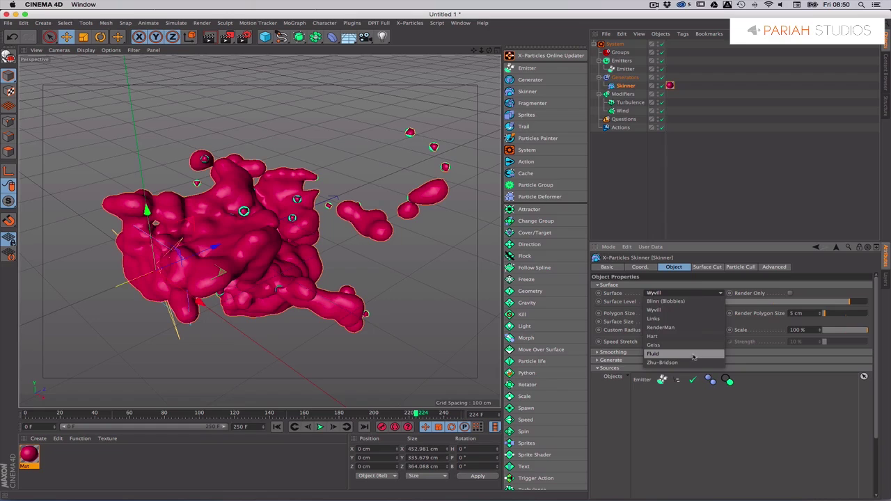
pyautogui.click(693, 355)
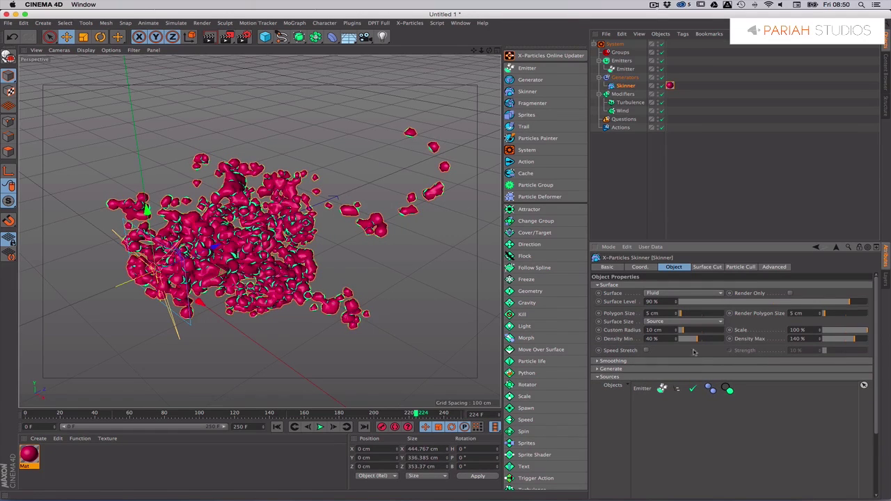
pyautogui.moveTo(854, 304); pyautogui.dragTo(731, 304)
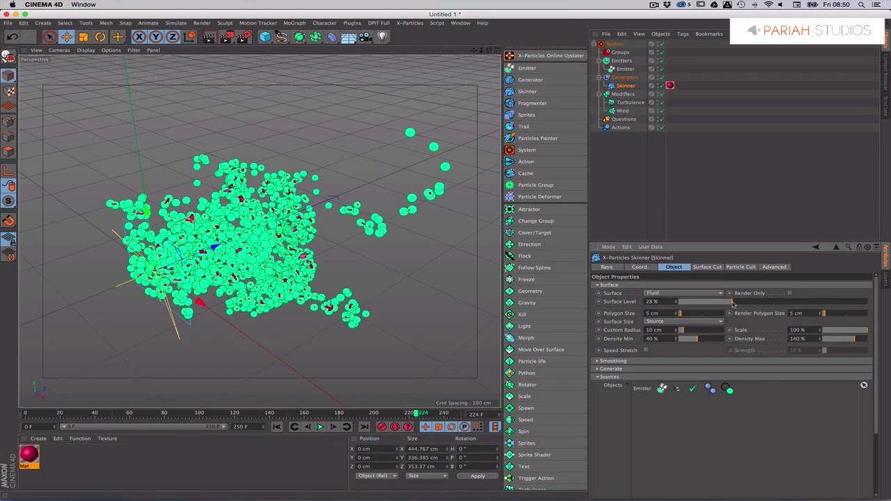
pyautogui.moveTo(733, 304); pyautogui.dragTo(875, 302)
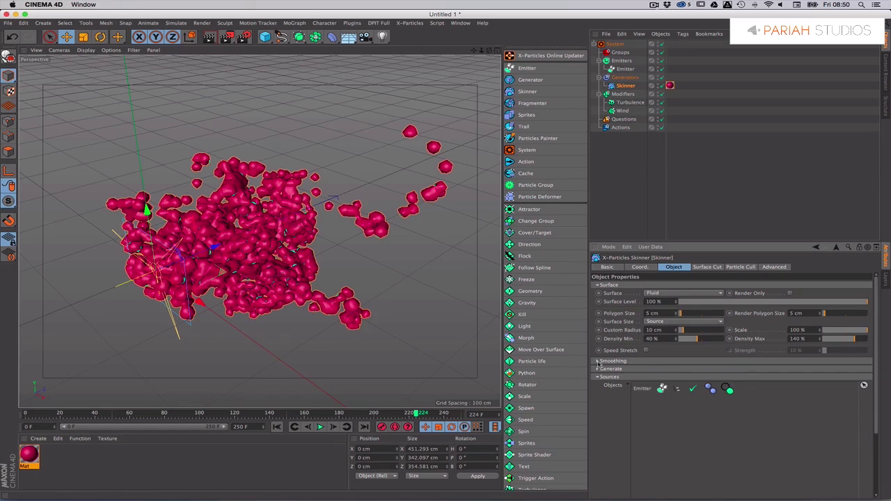
# Step: Enable the Skinner's geometry smoothing with 4 iterations at 80 % strength
pyautogui.click(597, 361)
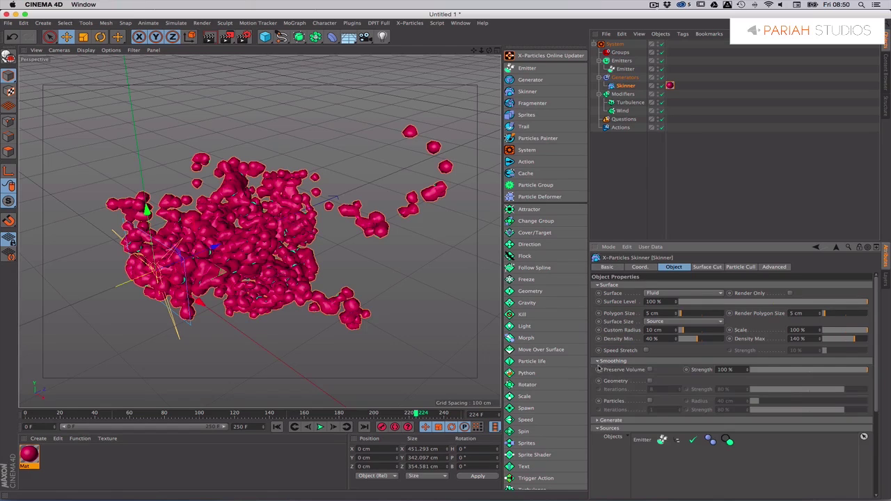
pyautogui.click(649, 381)
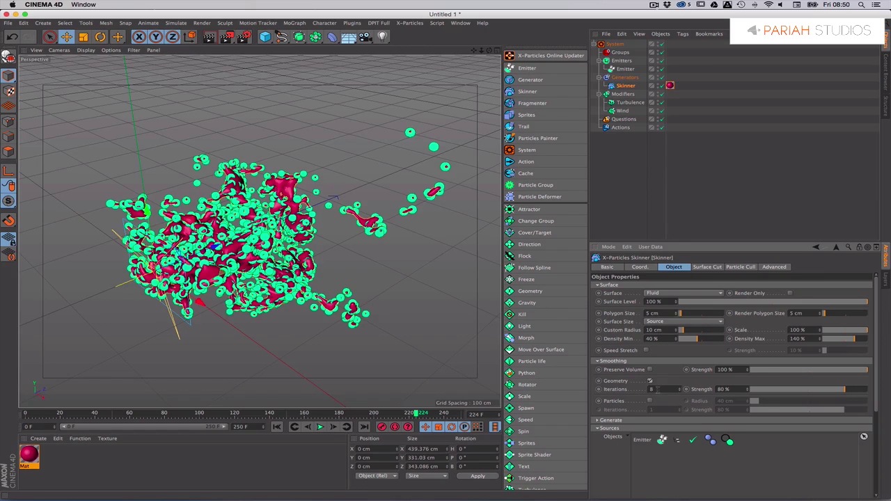
pyautogui.click(657, 389)
pyautogui.click(610, 160)
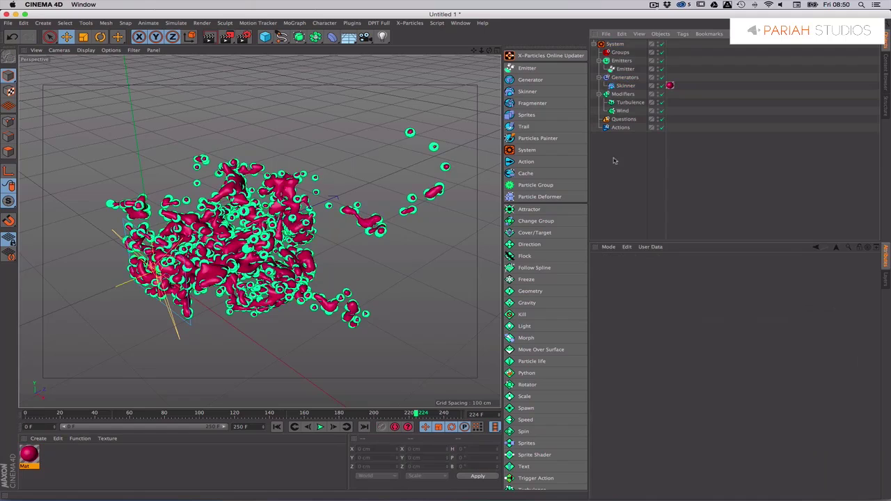
# Step: Set the emitter's particle Editor Display to Dots
pyautogui.click(629, 70)
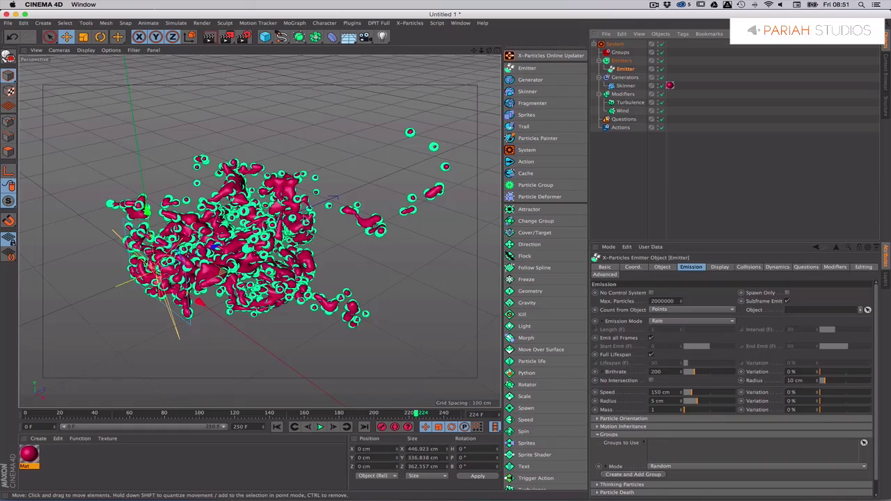
pyautogui.click(720, 267)
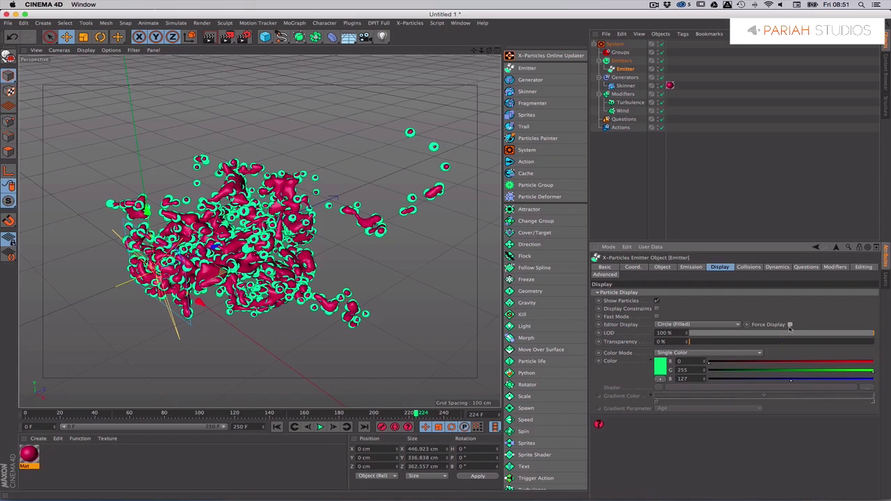
pyautogui.click(715, 326)
pyautogui.click(711, 334)
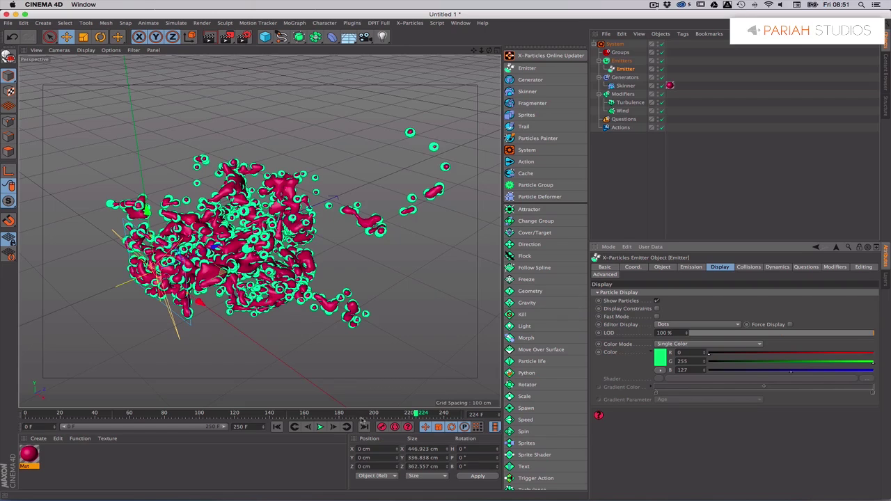
# Step: Rewind the simulation to the first frame and play it from the start
pyautogui.press('f')
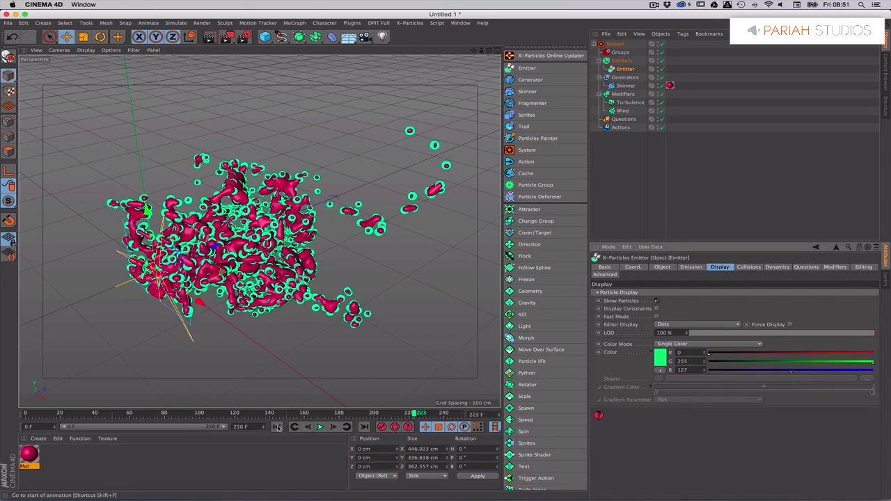
pyautogui.click(276, 427)
pyautogui.click(320, 426)
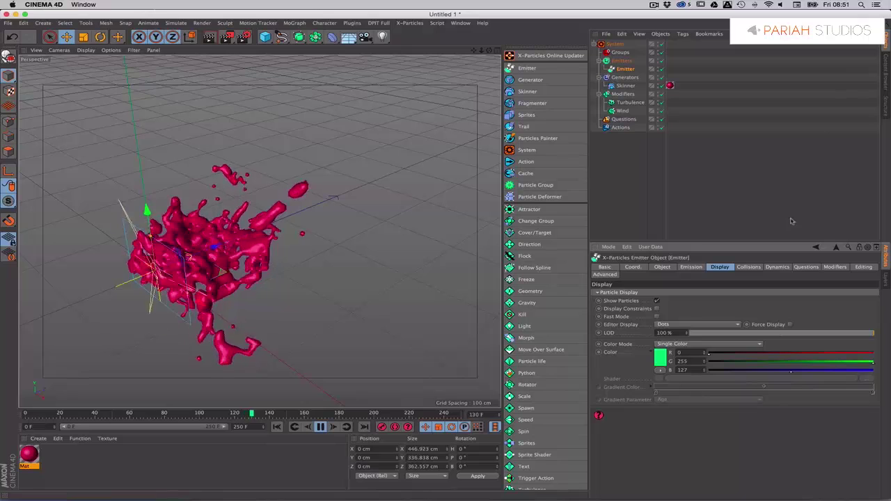
# Step: Pause at frame 159, then pan, zoom and orbit to inspect the pink fluid splash
pyautogui.click(320, 427)
pyautogui.keyDown('alt'); pyautogui.moveTo(235, 252); pyautogui.dragTo(259, 231, button='middle'); pyautogui.keyUp('alt')
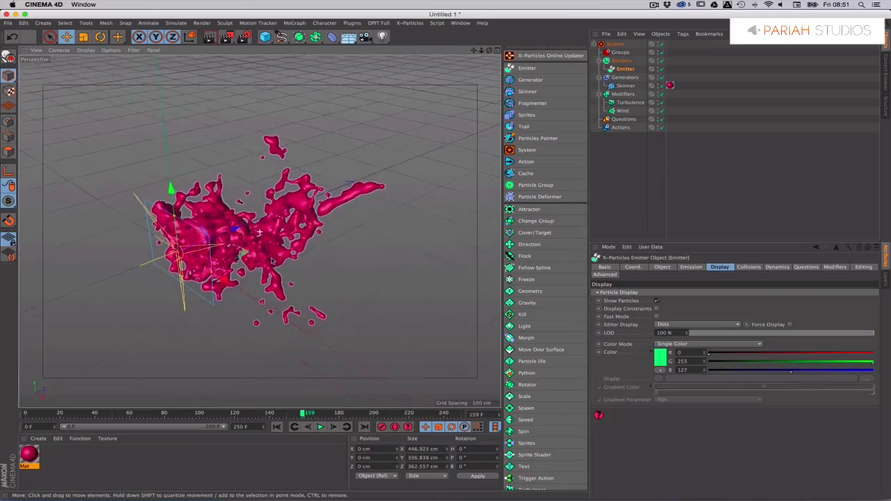
pyautogui.scroll(10, 259, 232)
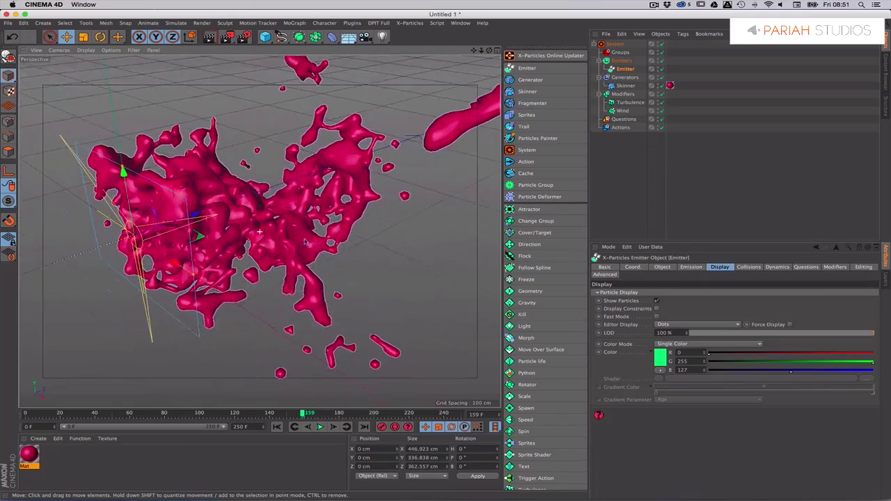
pyautogui.keyDown('alt'); pyautogui.moveTo(259, 232); pyautogui.dragTo(293, 237); pyautogui.keyUp('alt')
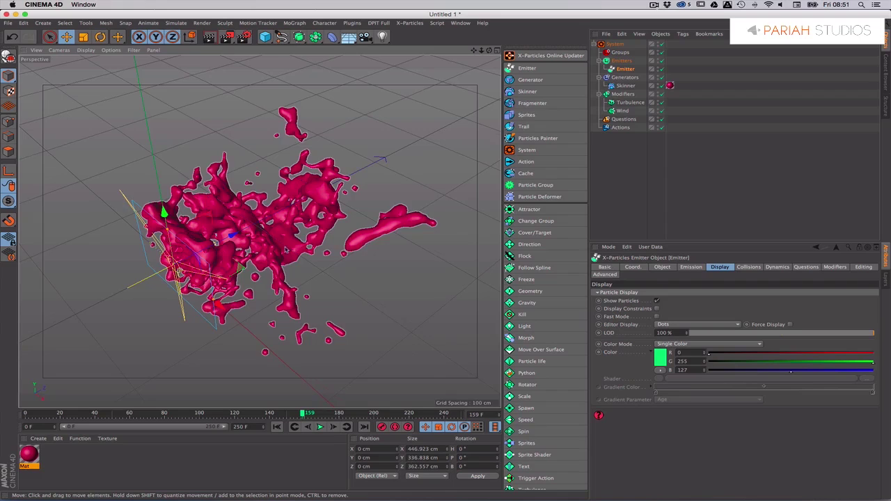
pyautogui.moveTo(287, 250)
pyautogui.keyDown('alt'); pyautogui.mouseDown()
pyautogui.moveTo(259, 232)
pyautogui.moveTo(301, 256)
pyautogui.mouseUp(); pyautogui.keyUp('alt')
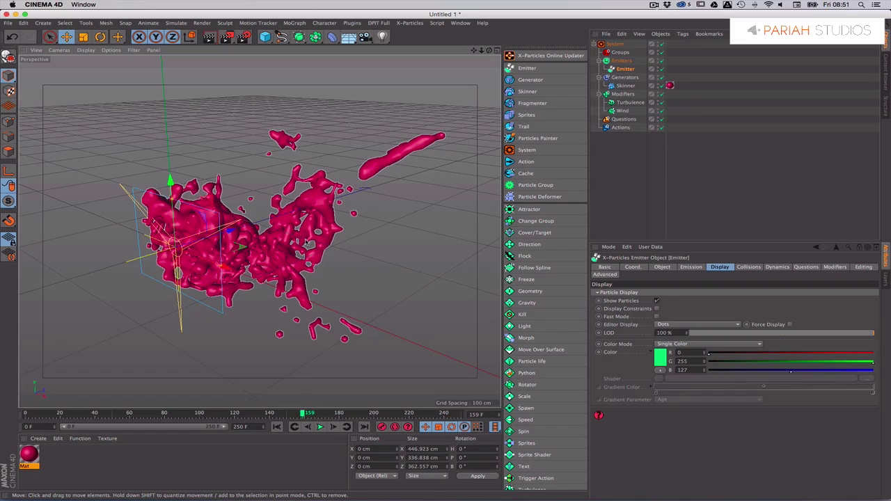